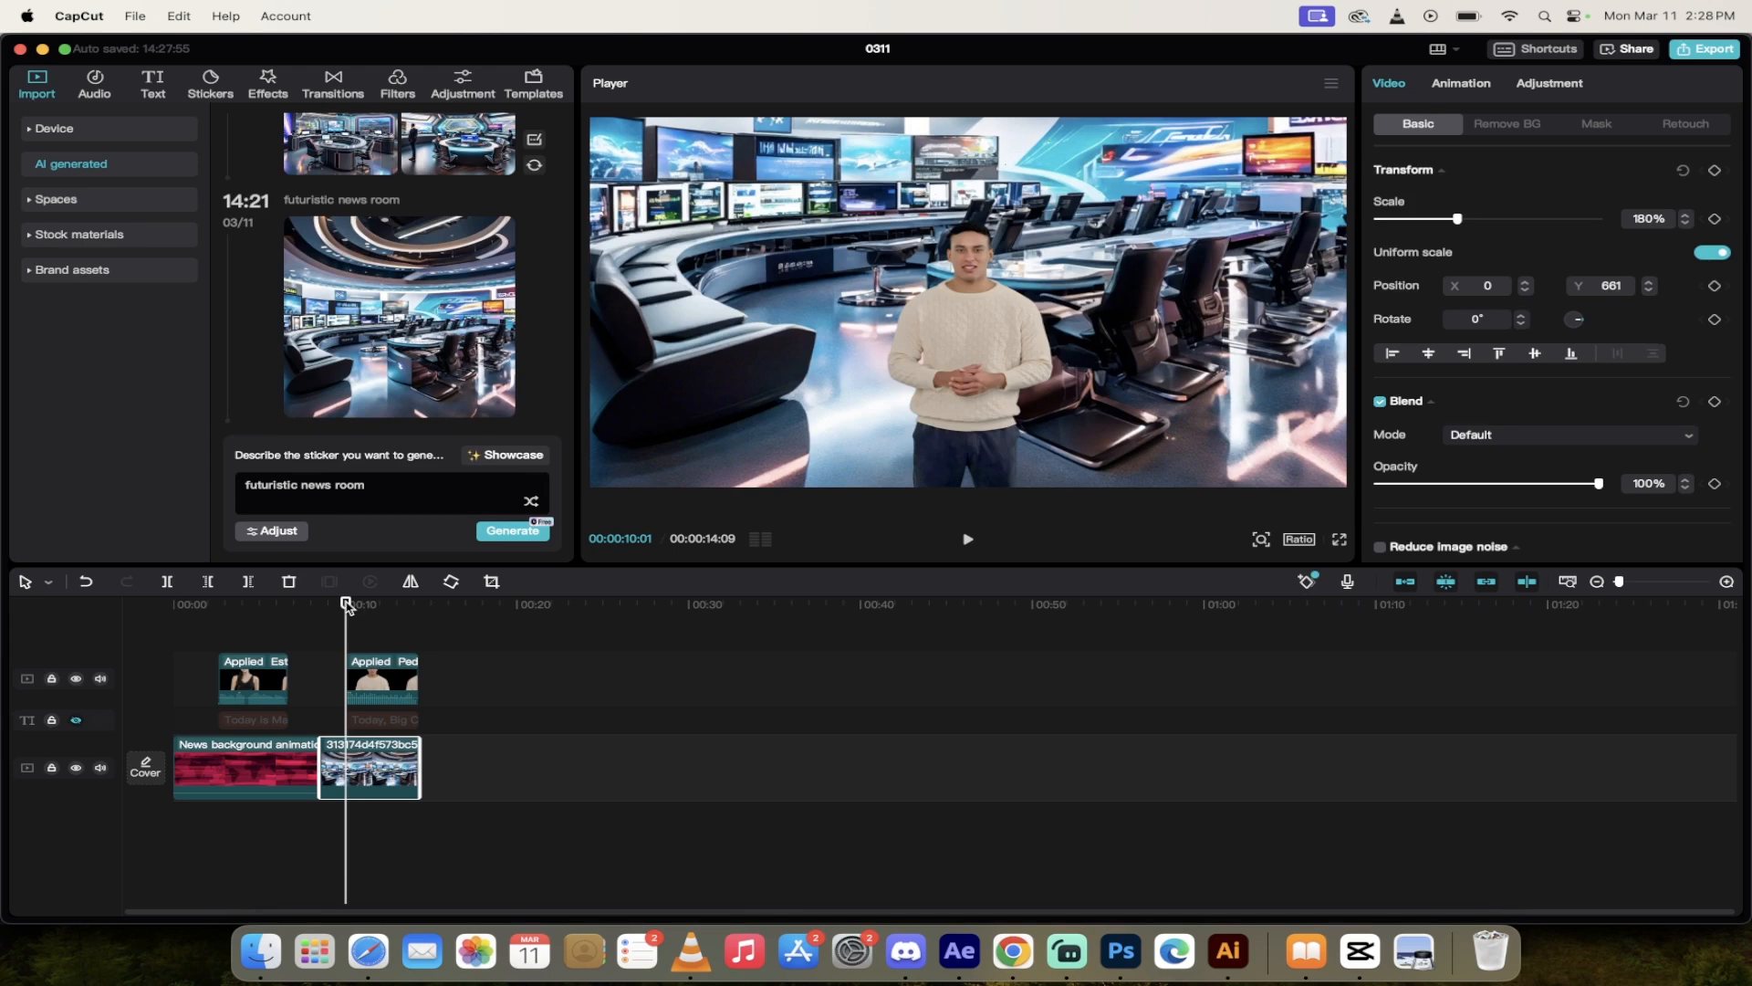
Step: Play back the finished news-room example in the preview
key("space")
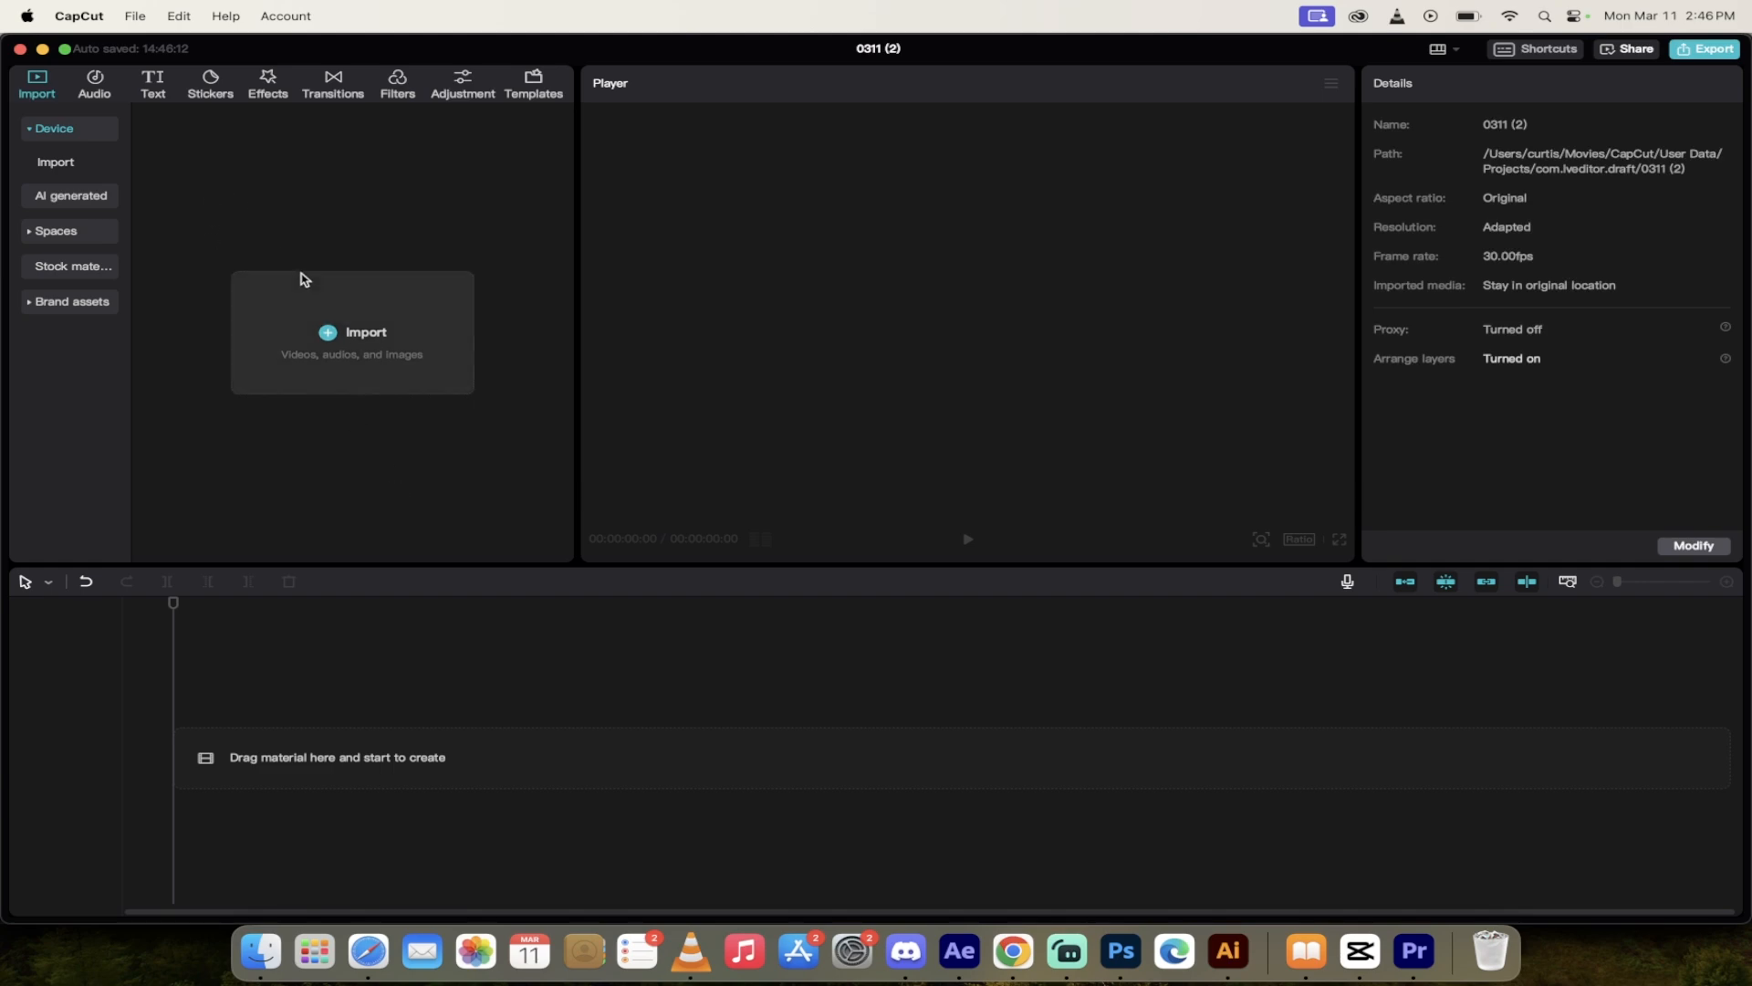
Step: Switch to Chrome to view the CapCut desktop video editor download page, and return to CapCut
left_click(1013, 954)
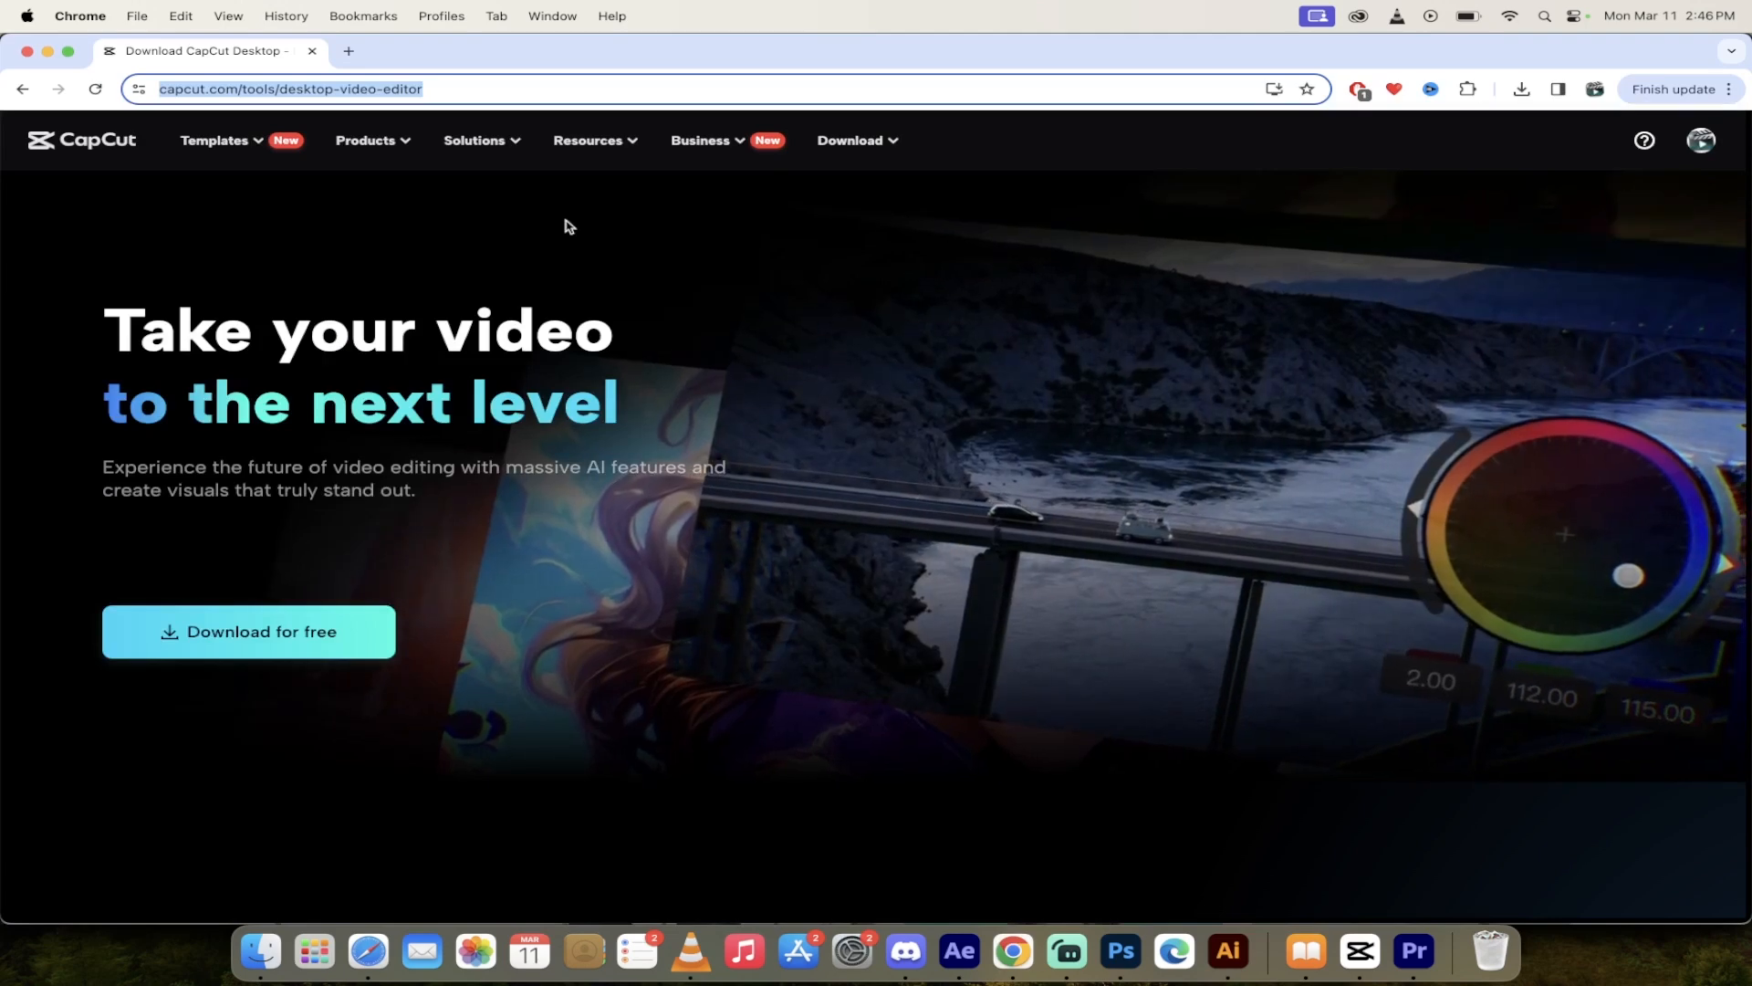
left_click(471, 97)
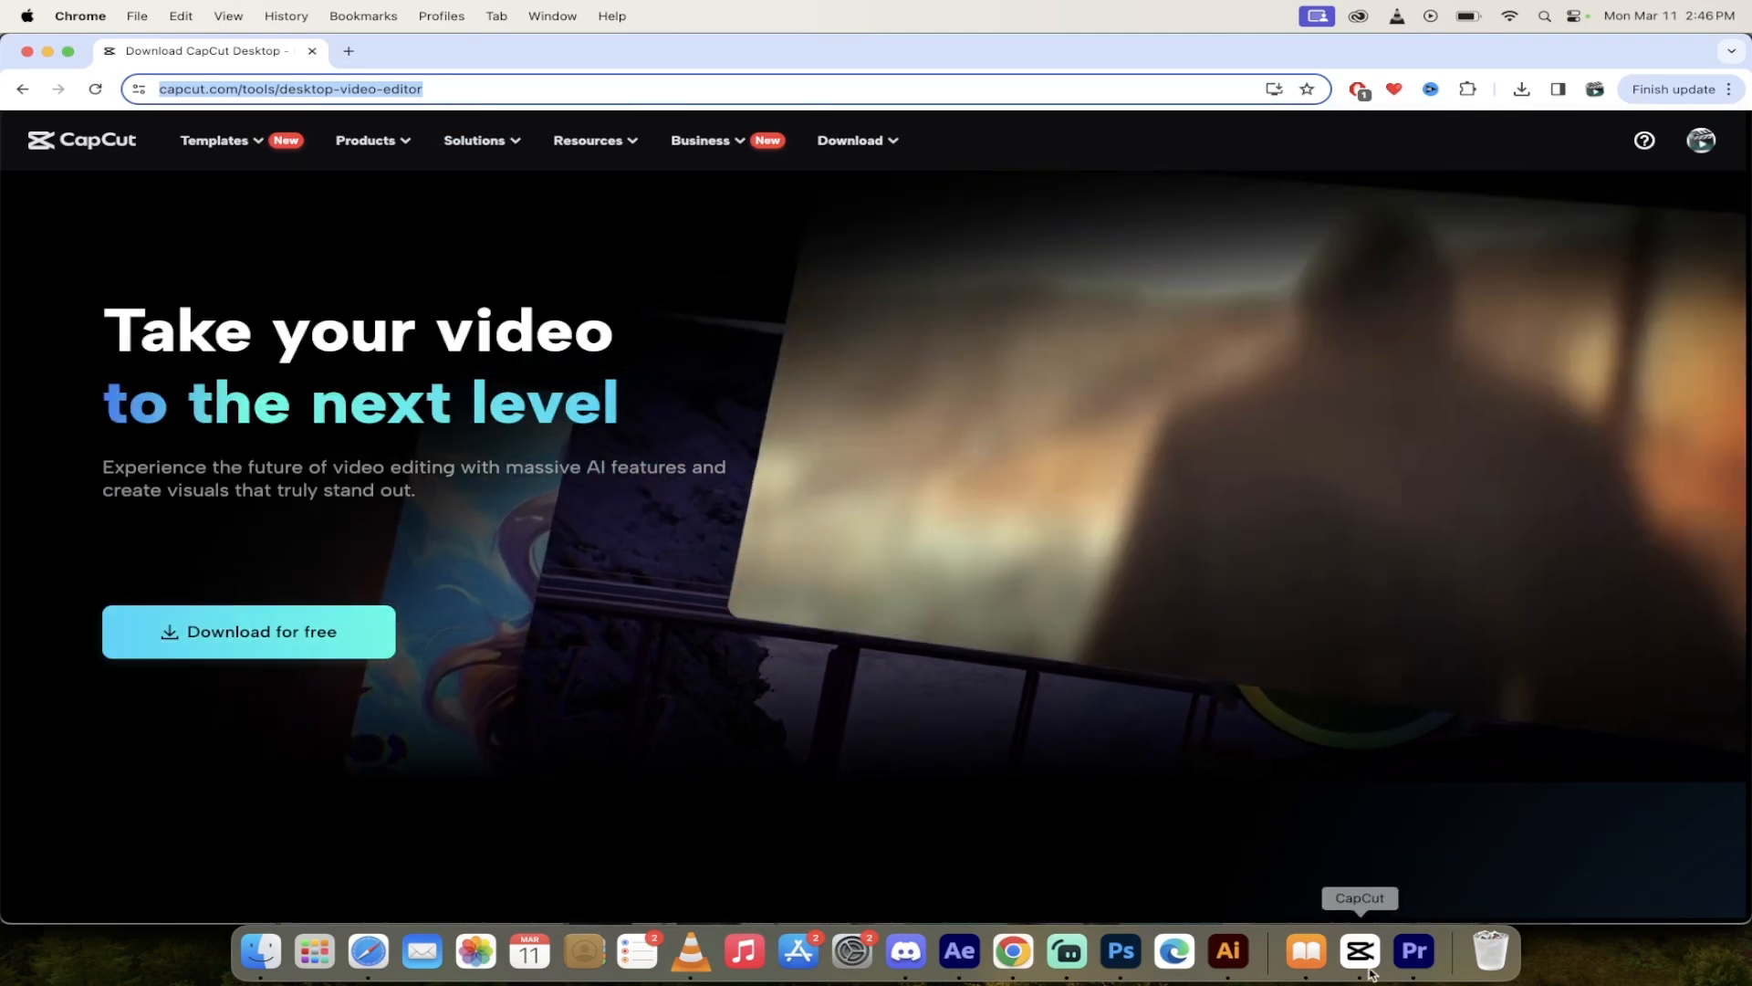
left_click(1371, 971)
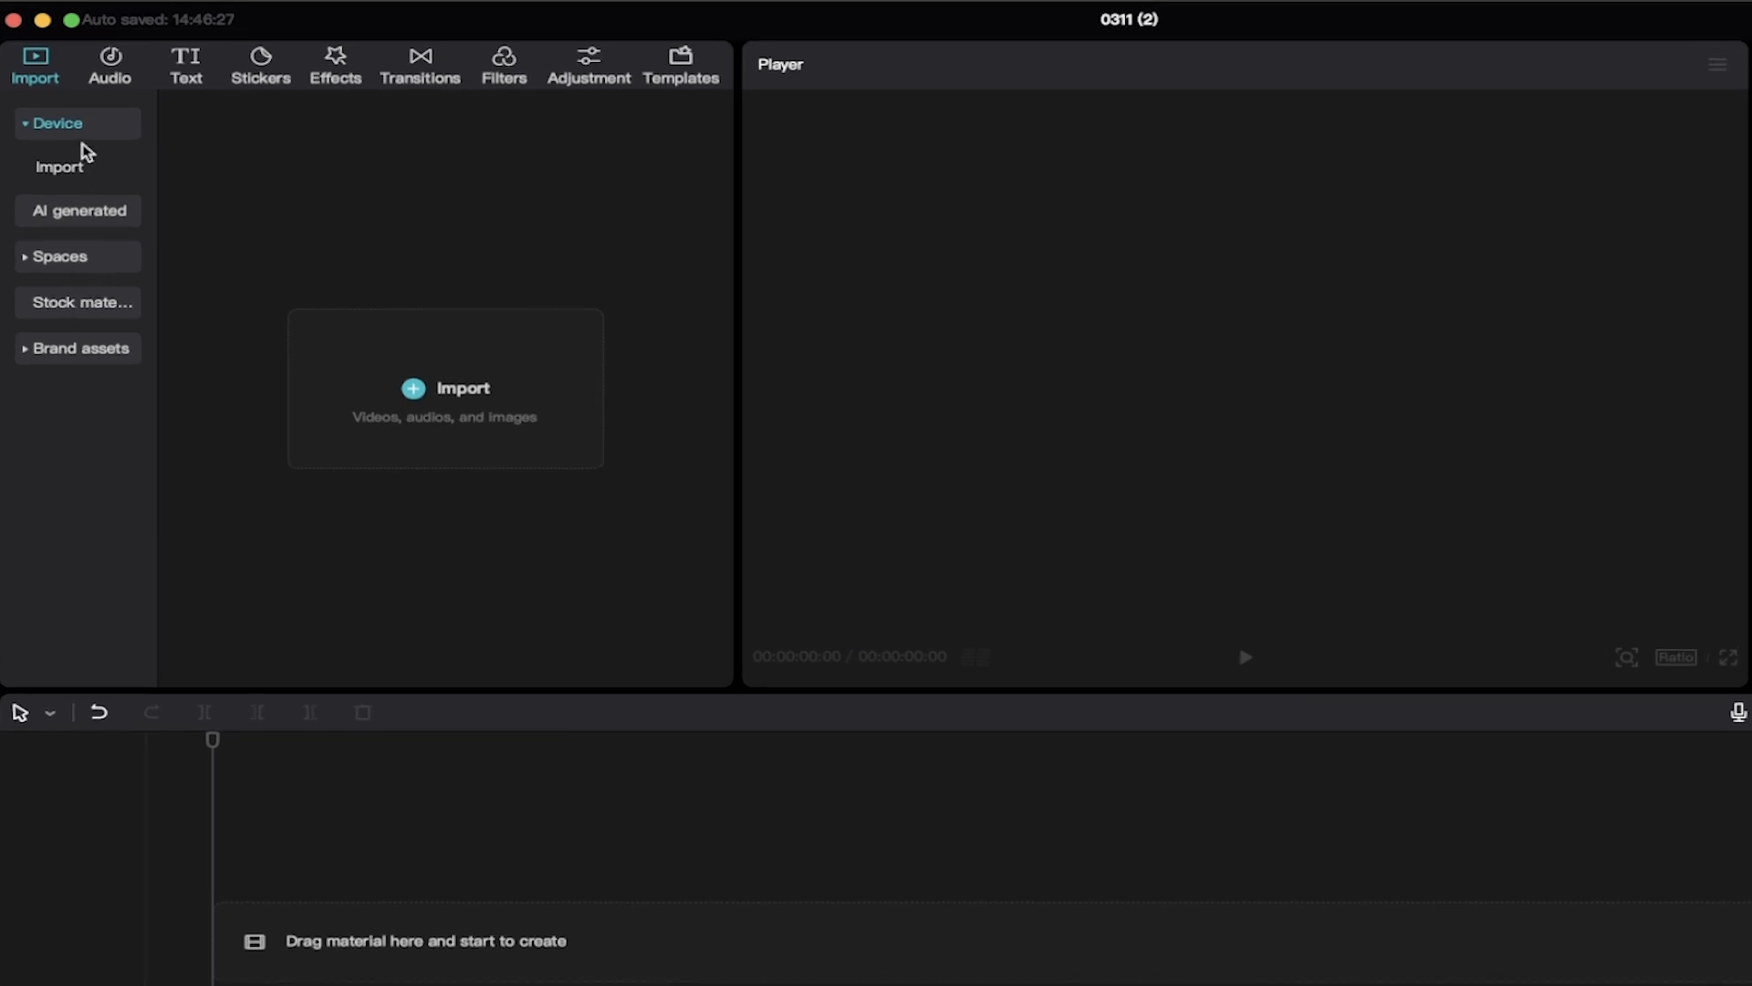
Step: Search the stock materials library for "news"
left_click(109, 303)
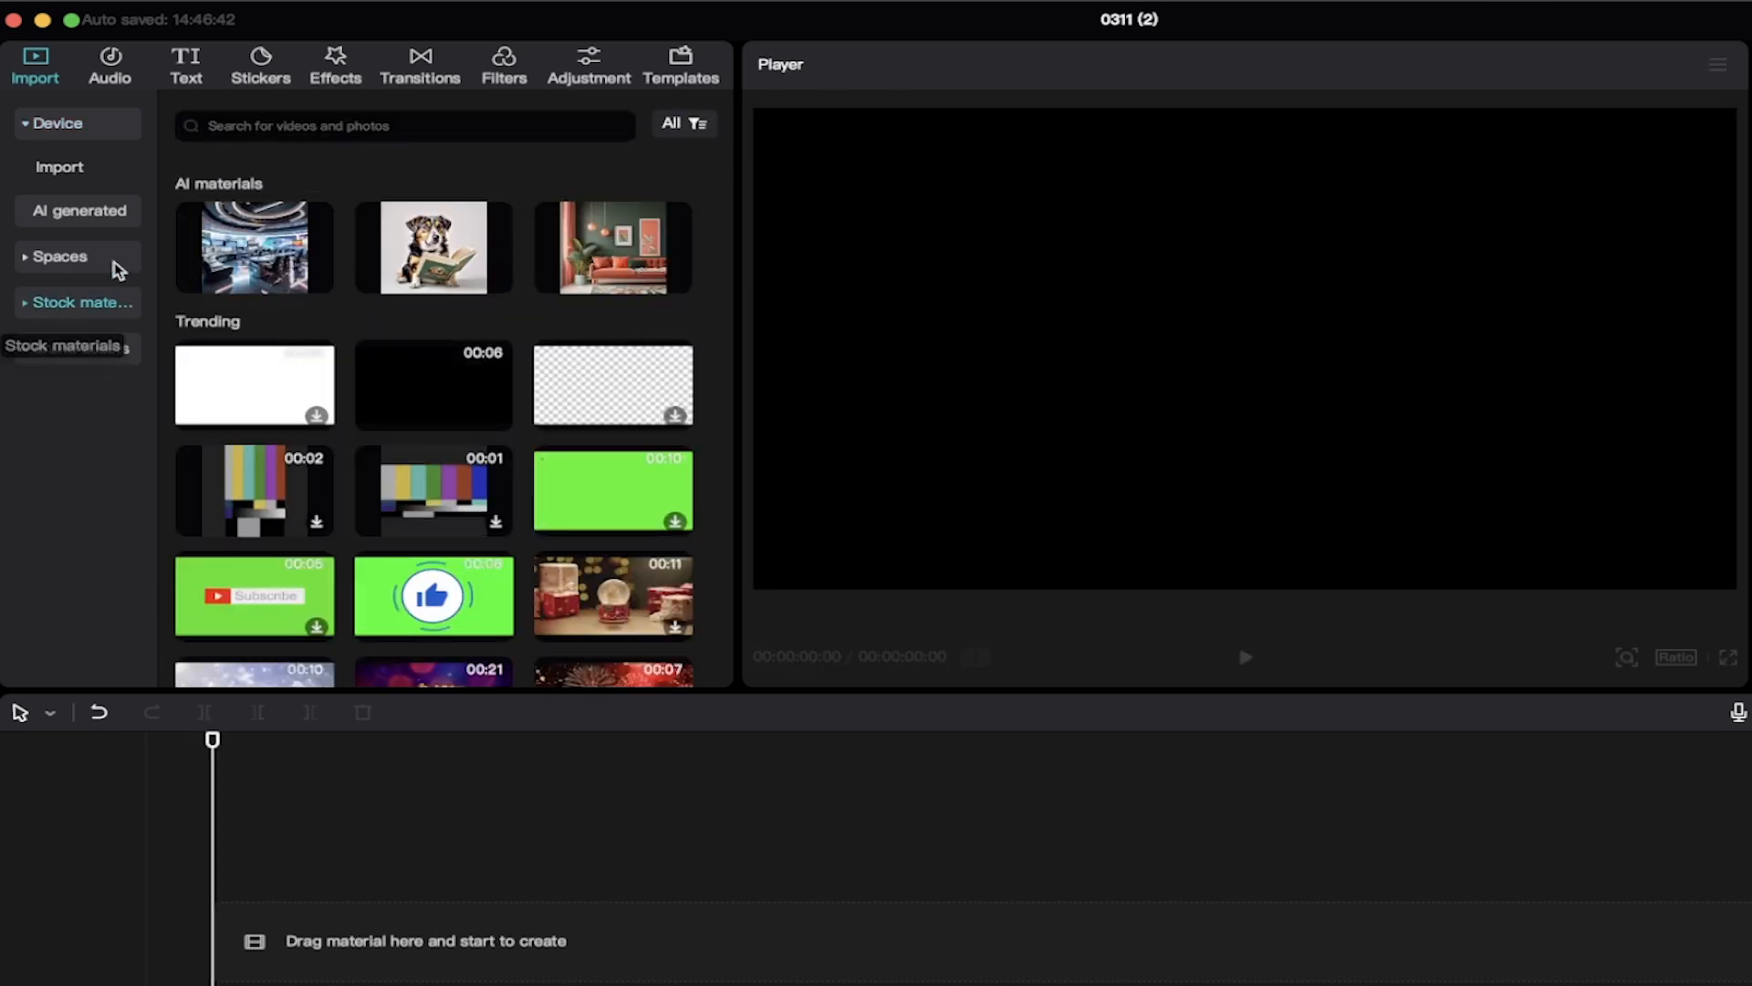
left_click(321, 121)
type("news")
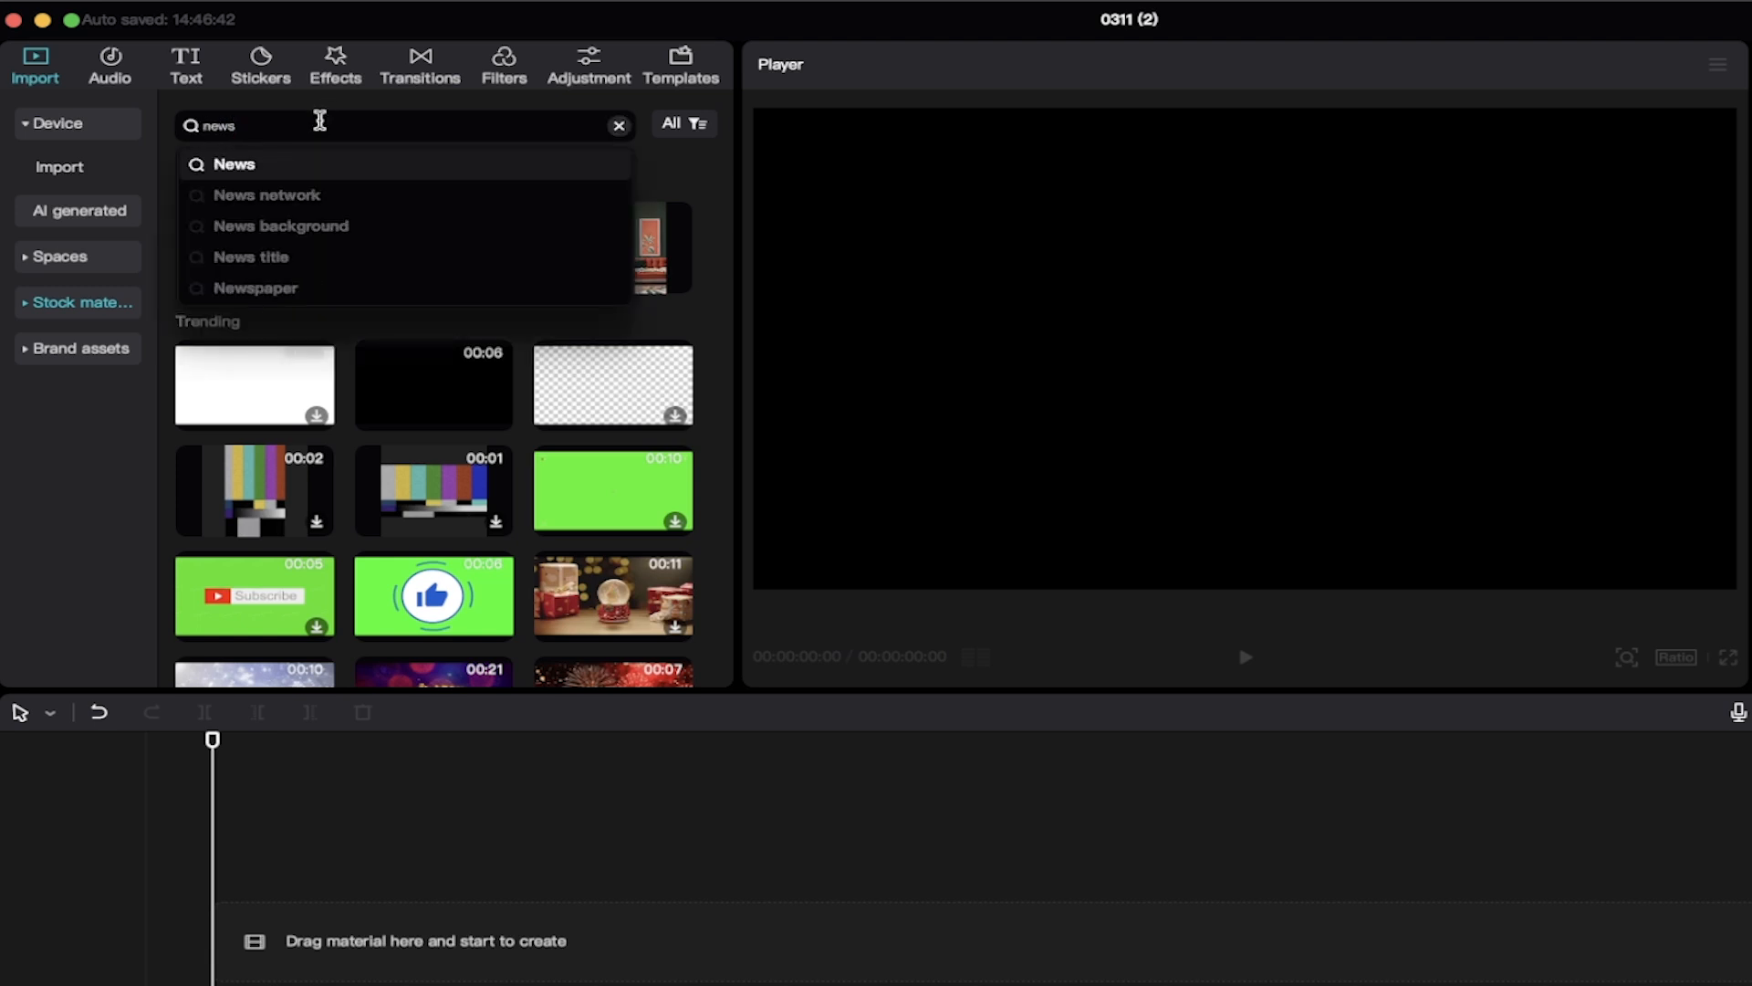
key("Return")
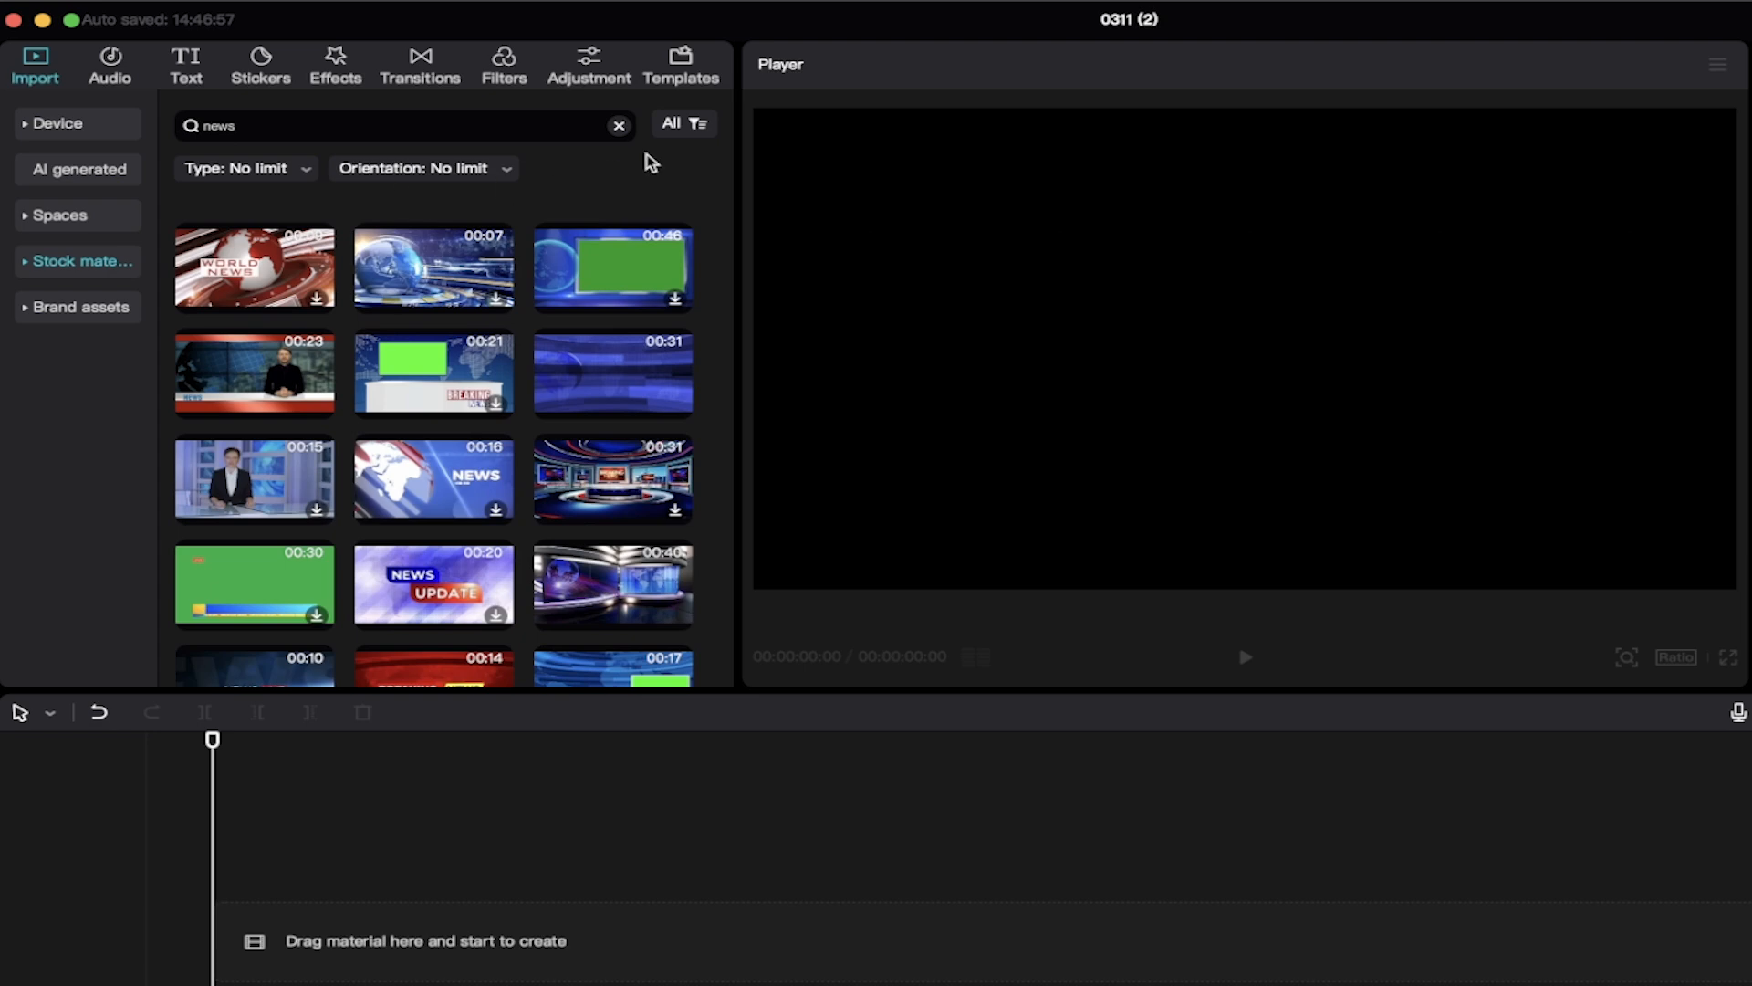
Step: Add the blue 15-second Digital World News Studio background clip from the stock results to the timeline
scroll(723, 360, "down", 5)
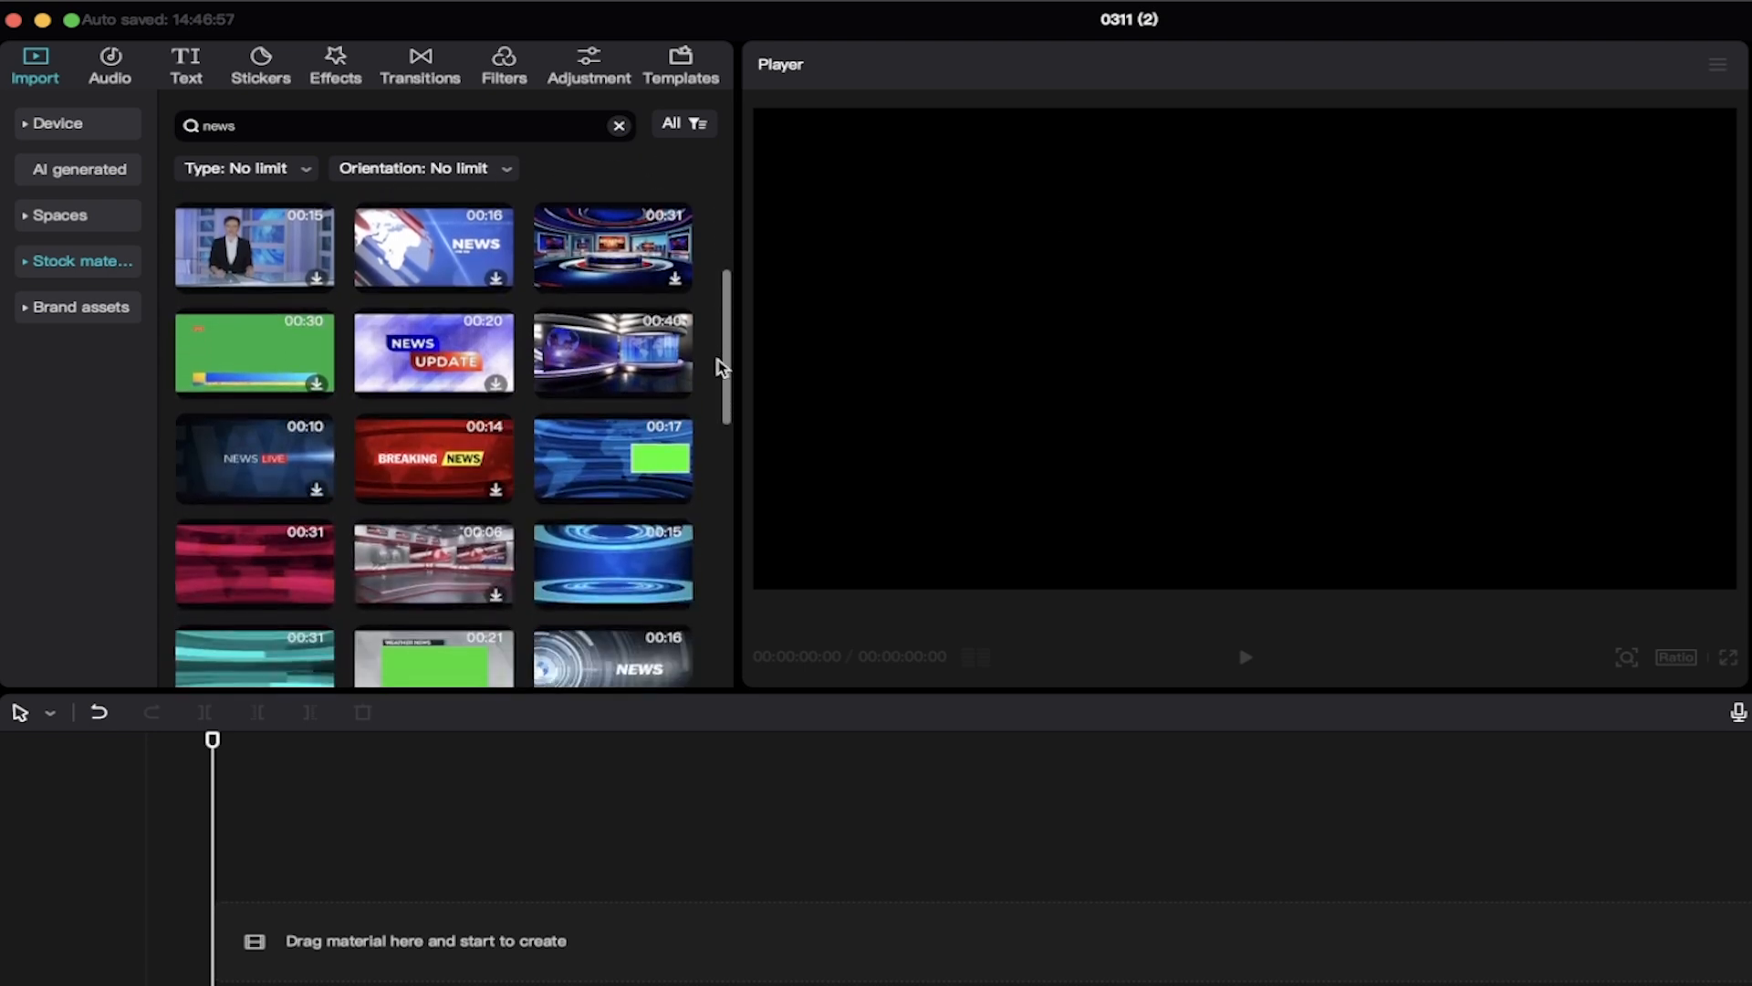
scroll(722, 367, "down", 3)
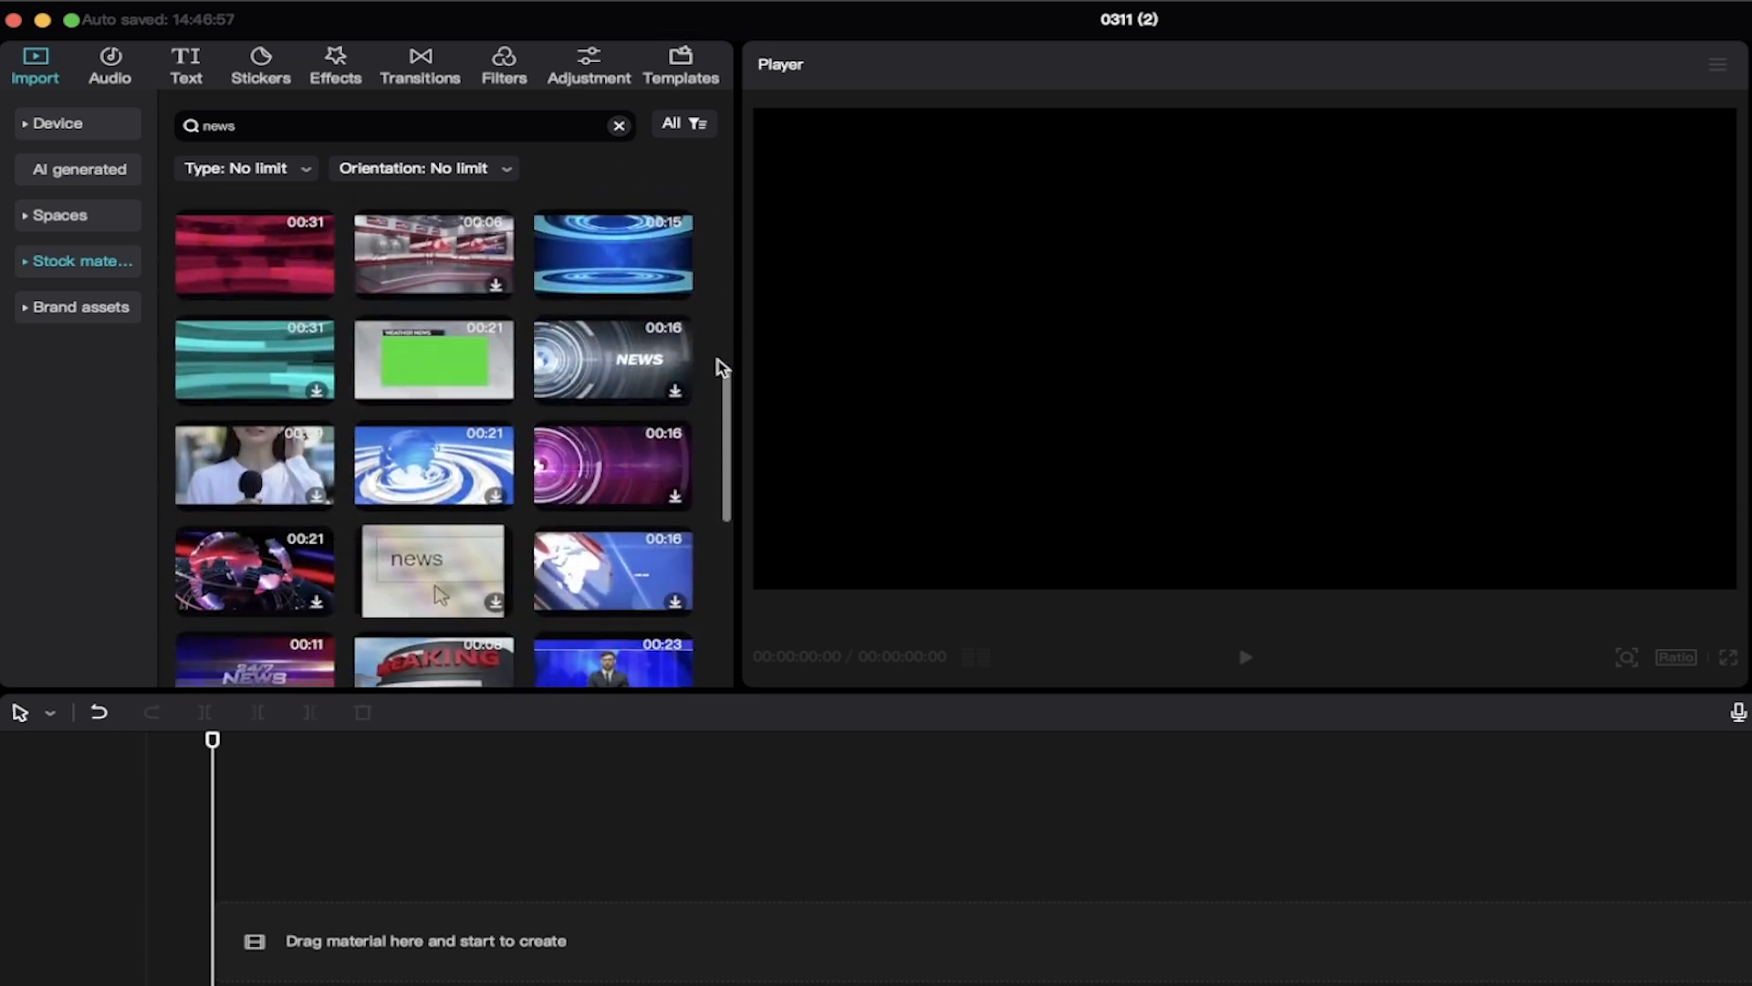
scroll(722, 367, "down", 3)
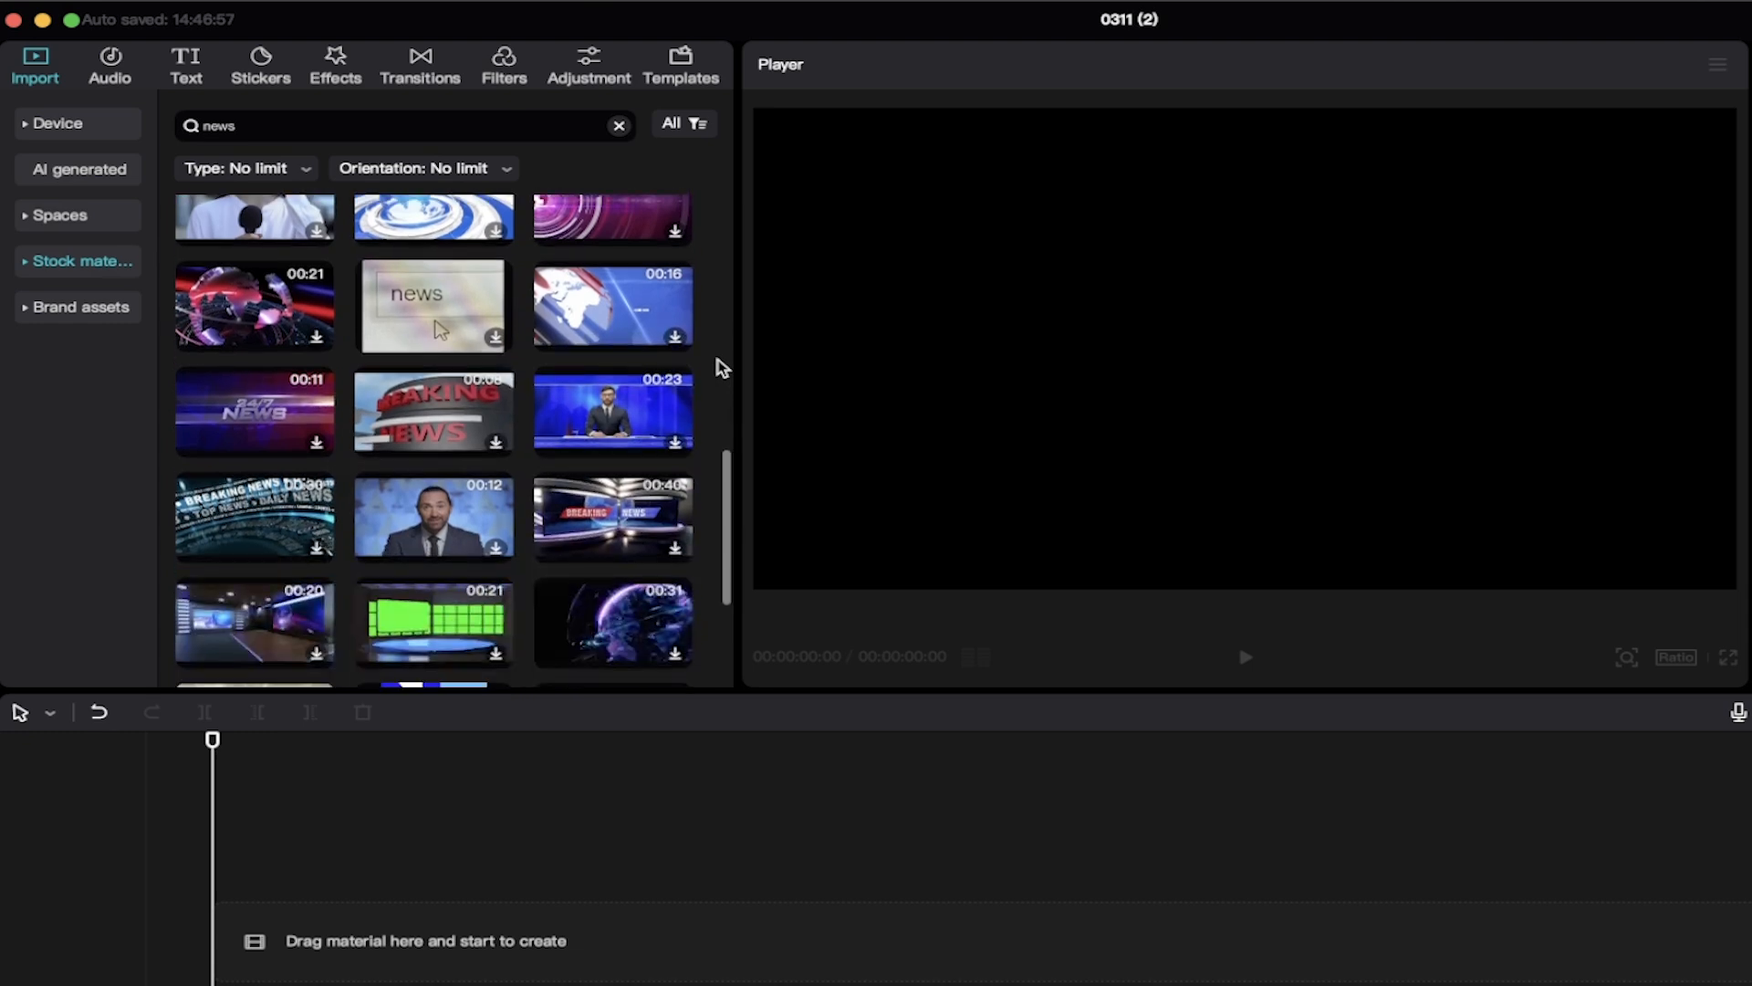
scroll(723, 367, "down", 3)
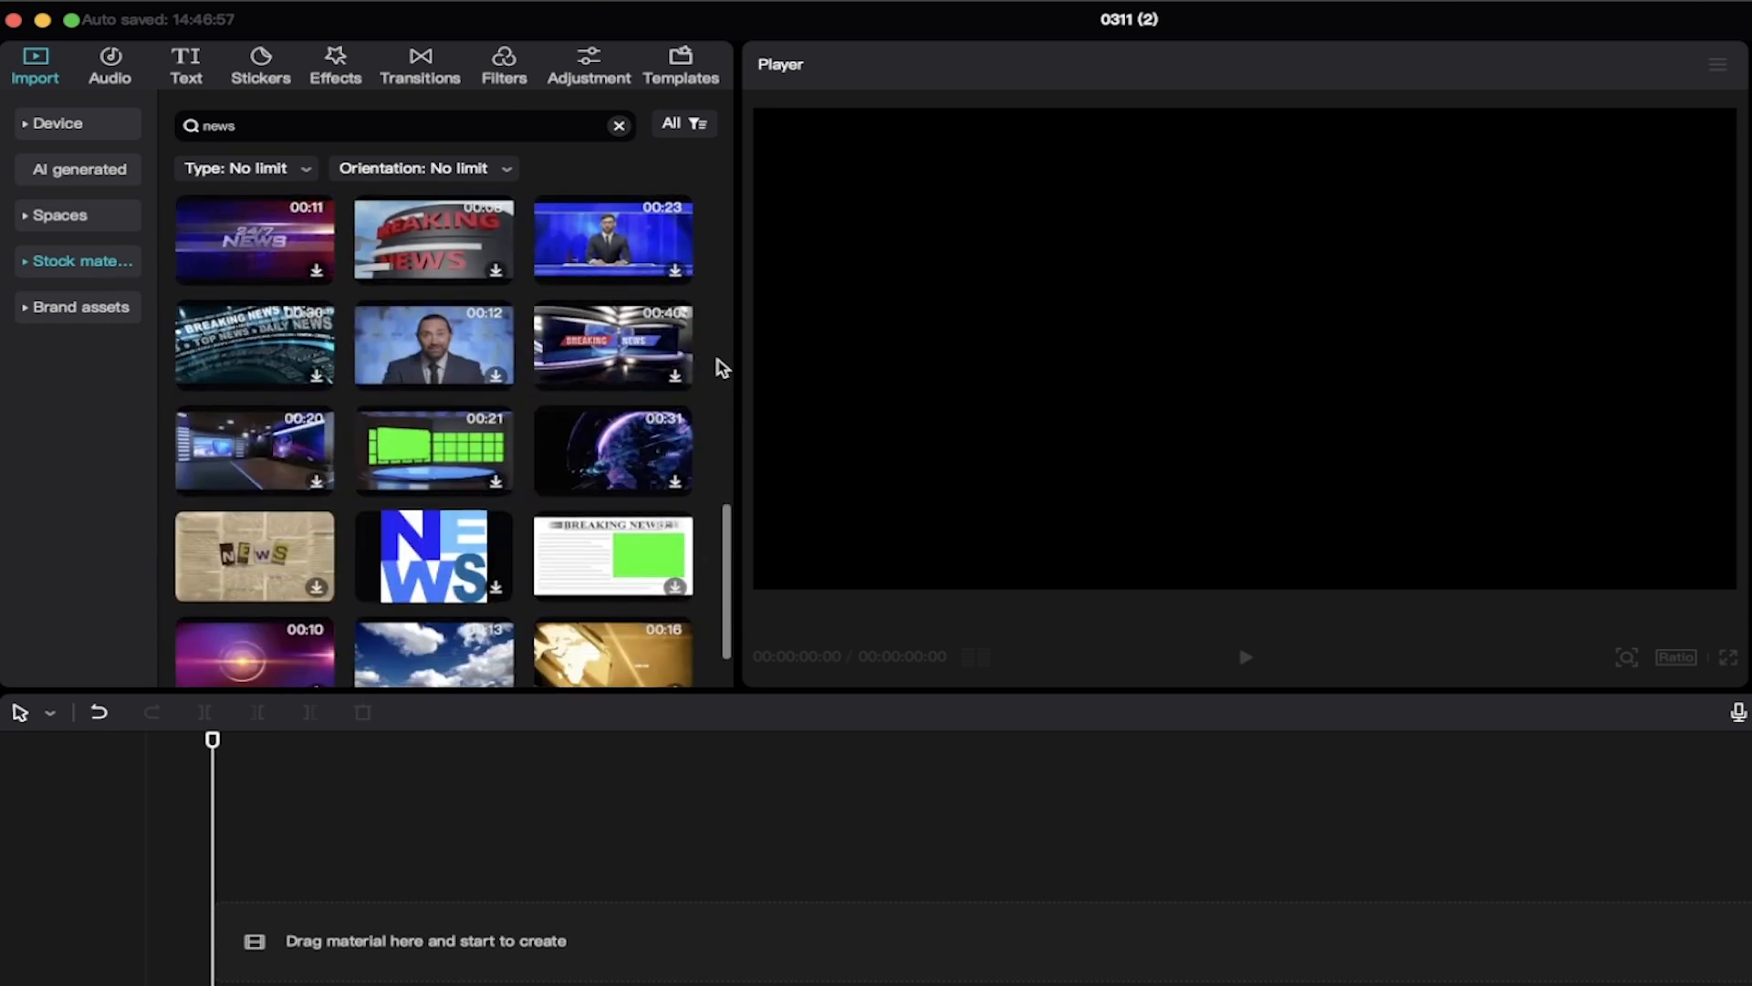
scroll(723, 368, "down", 5)
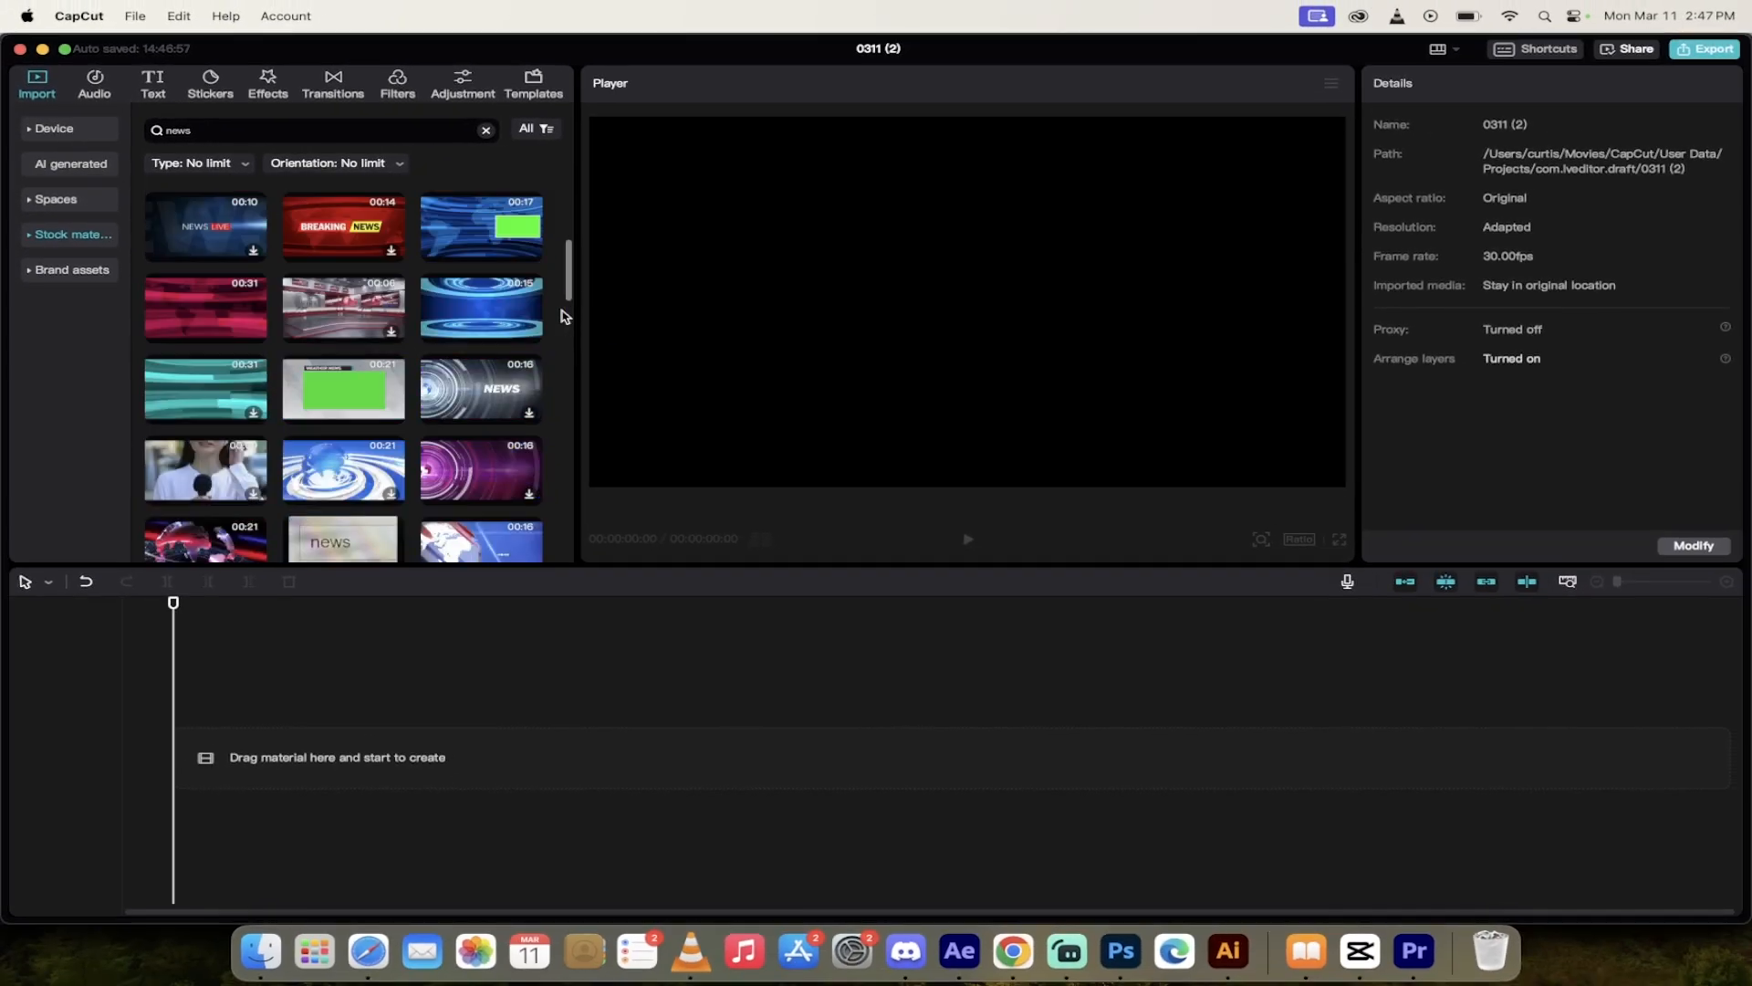
scroll(565, 315, "up", 1)
left_click(498, 347)
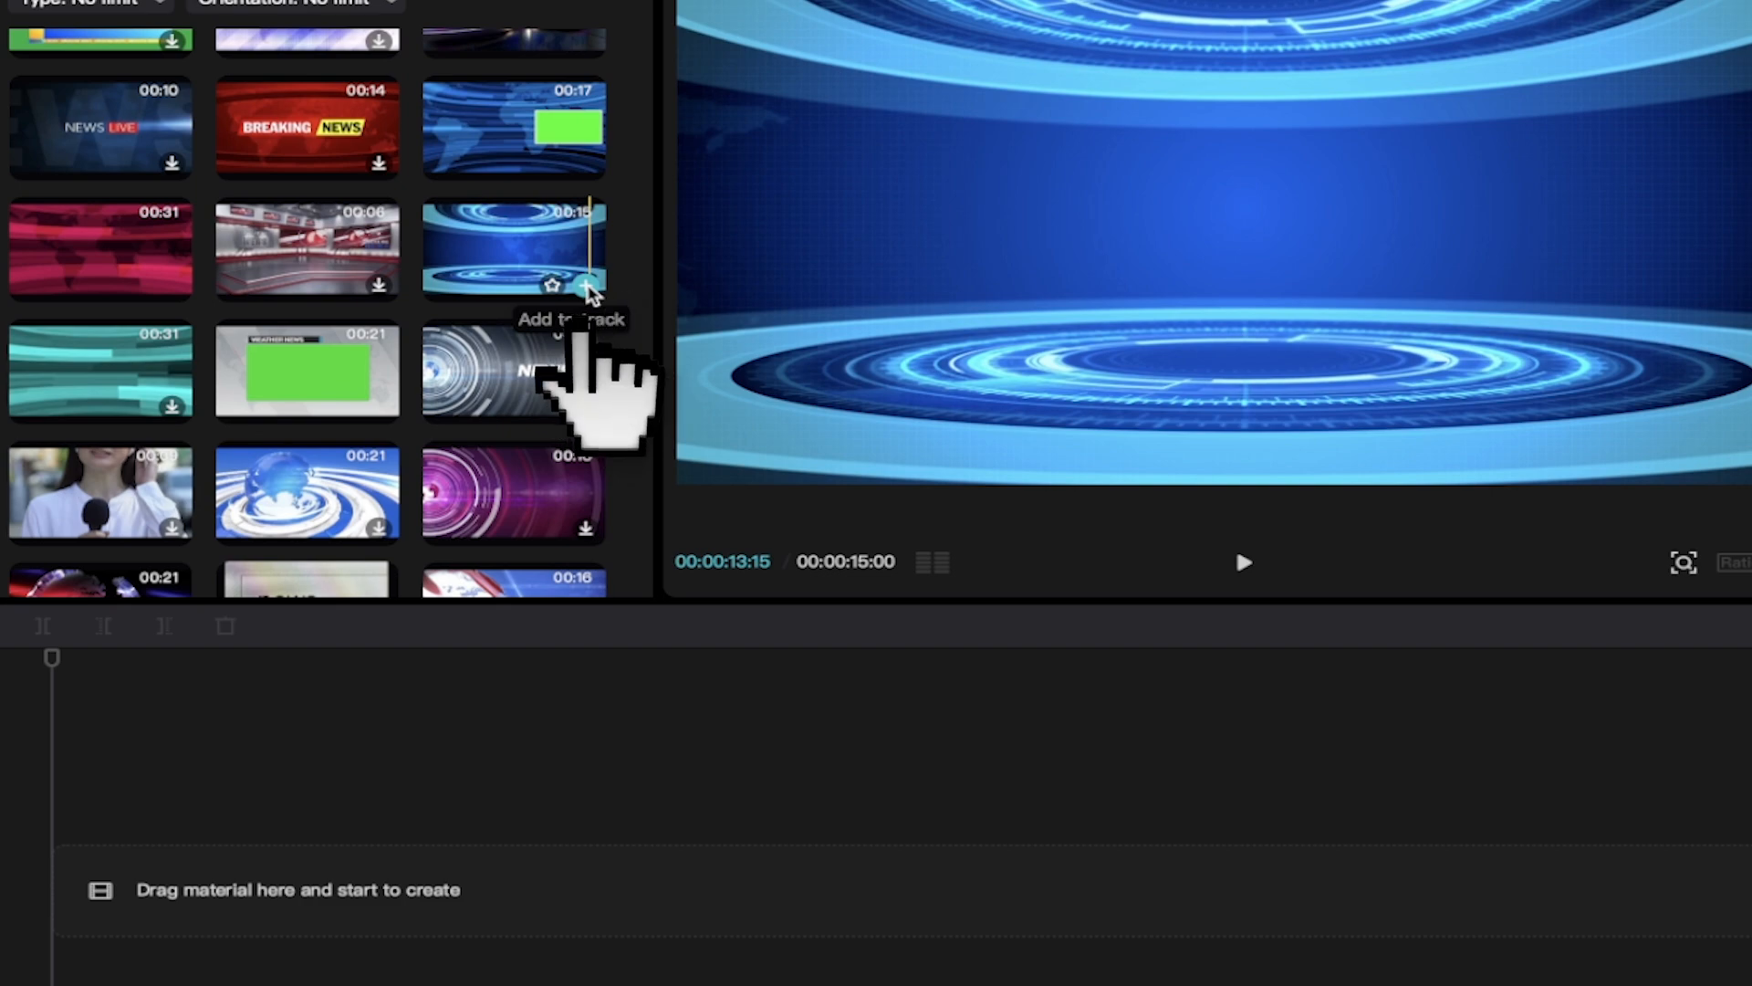
left_click(589, 292)
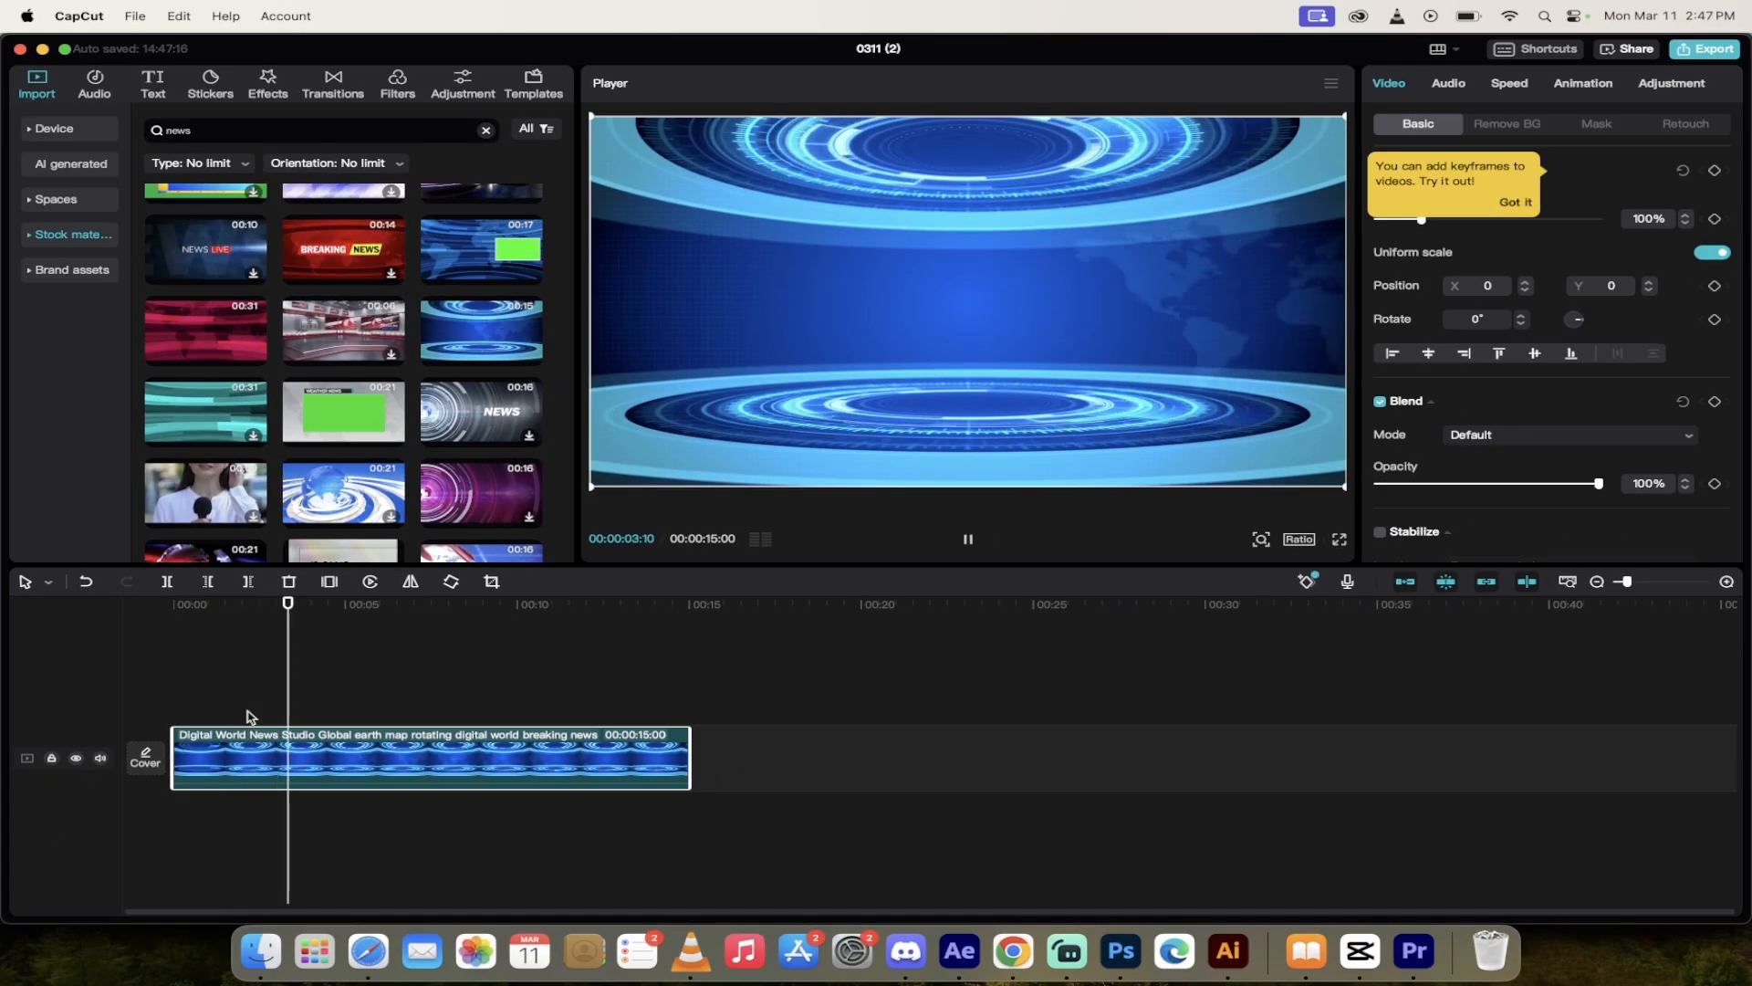
Step: Return the playhead to the start of the timeline and add a default text clip there
left_click_drag(309, 603, 164, 604)
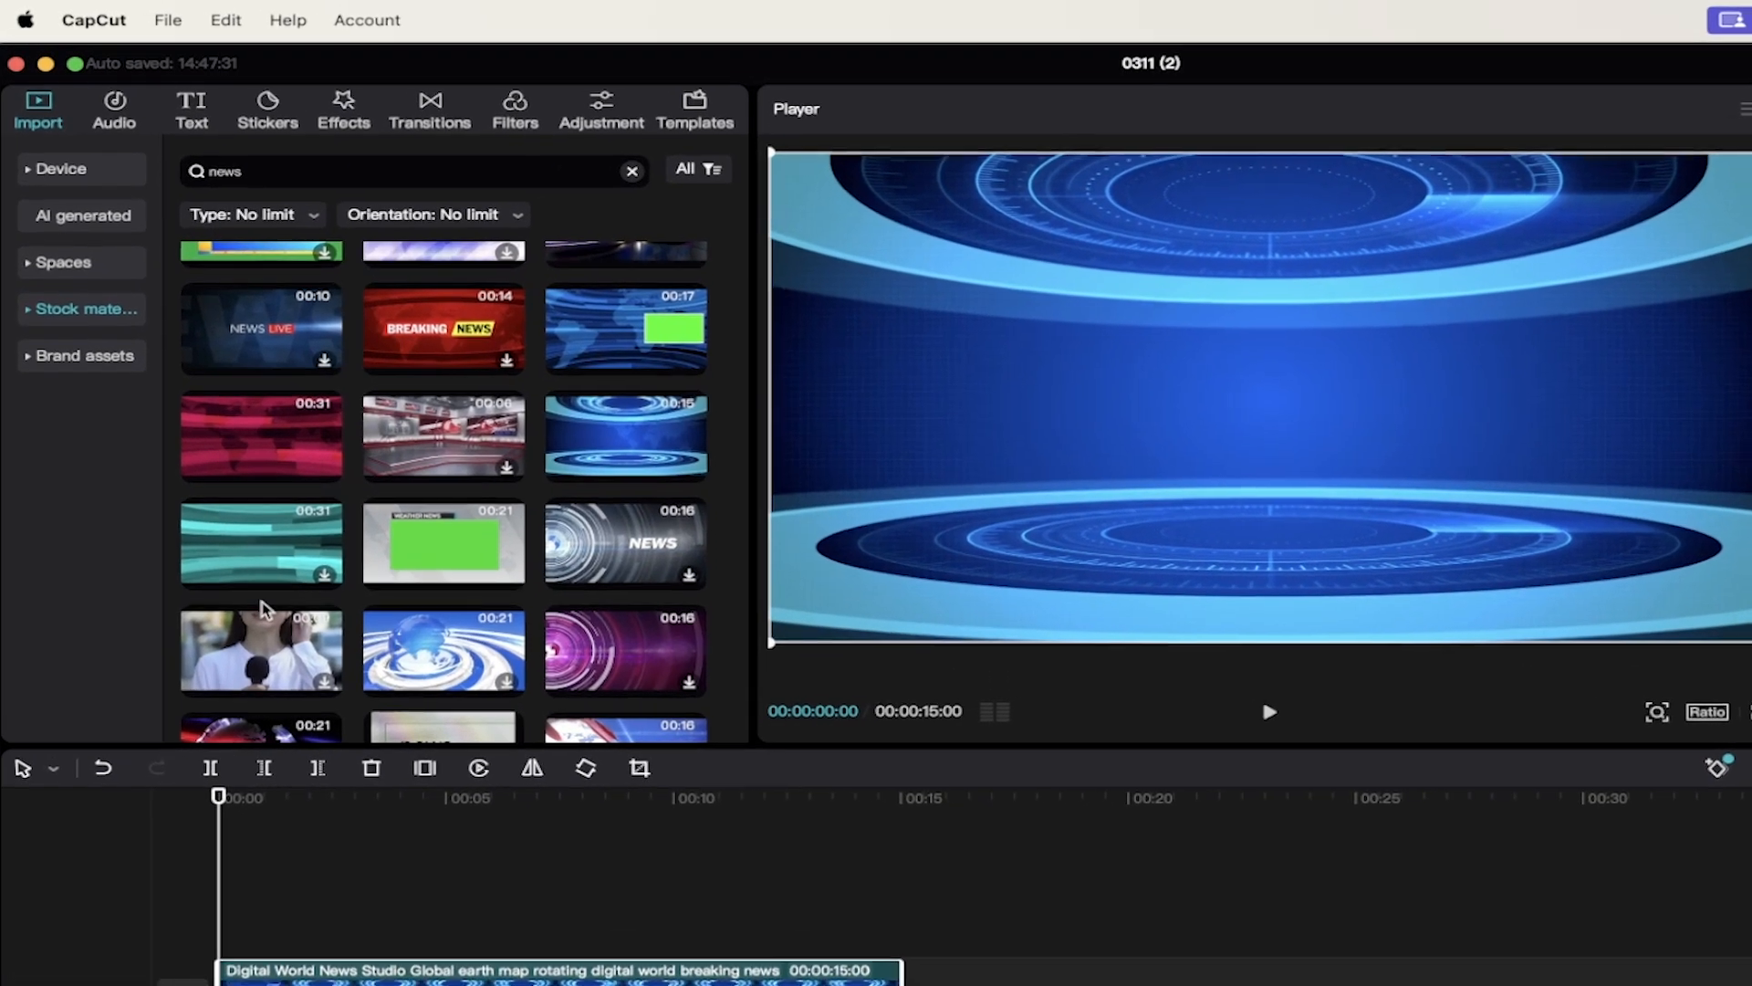
left_click(198, 119)
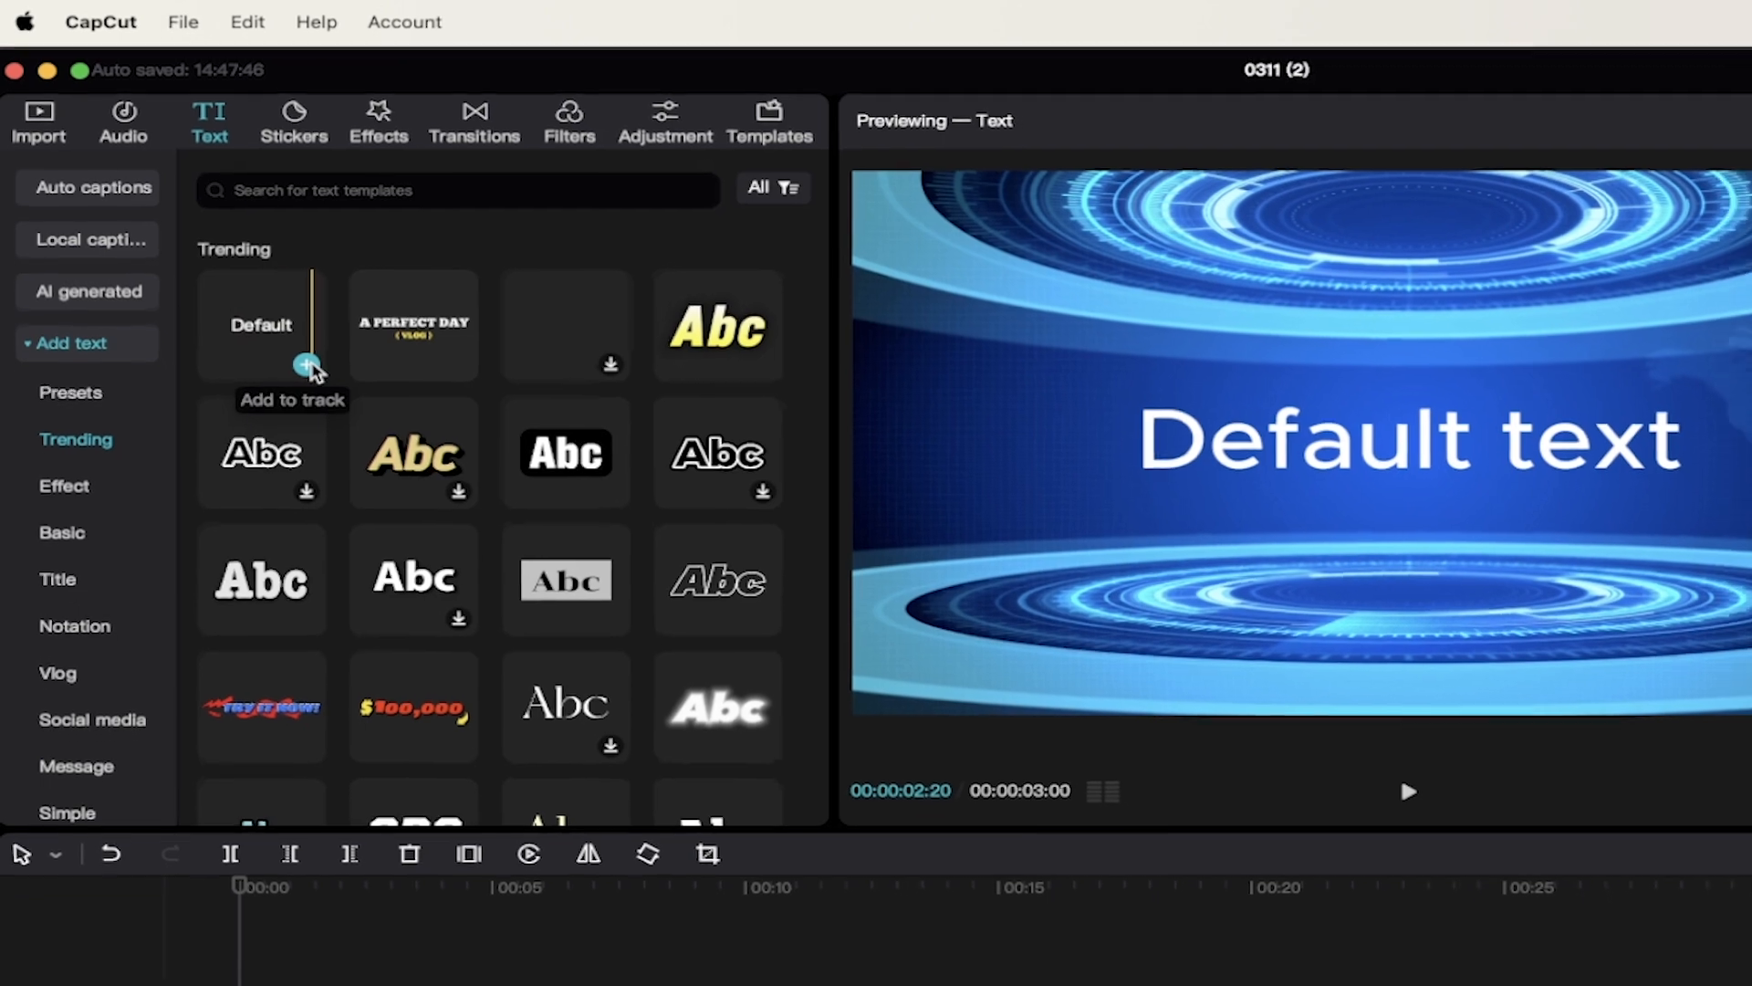
left_click(313, 372)
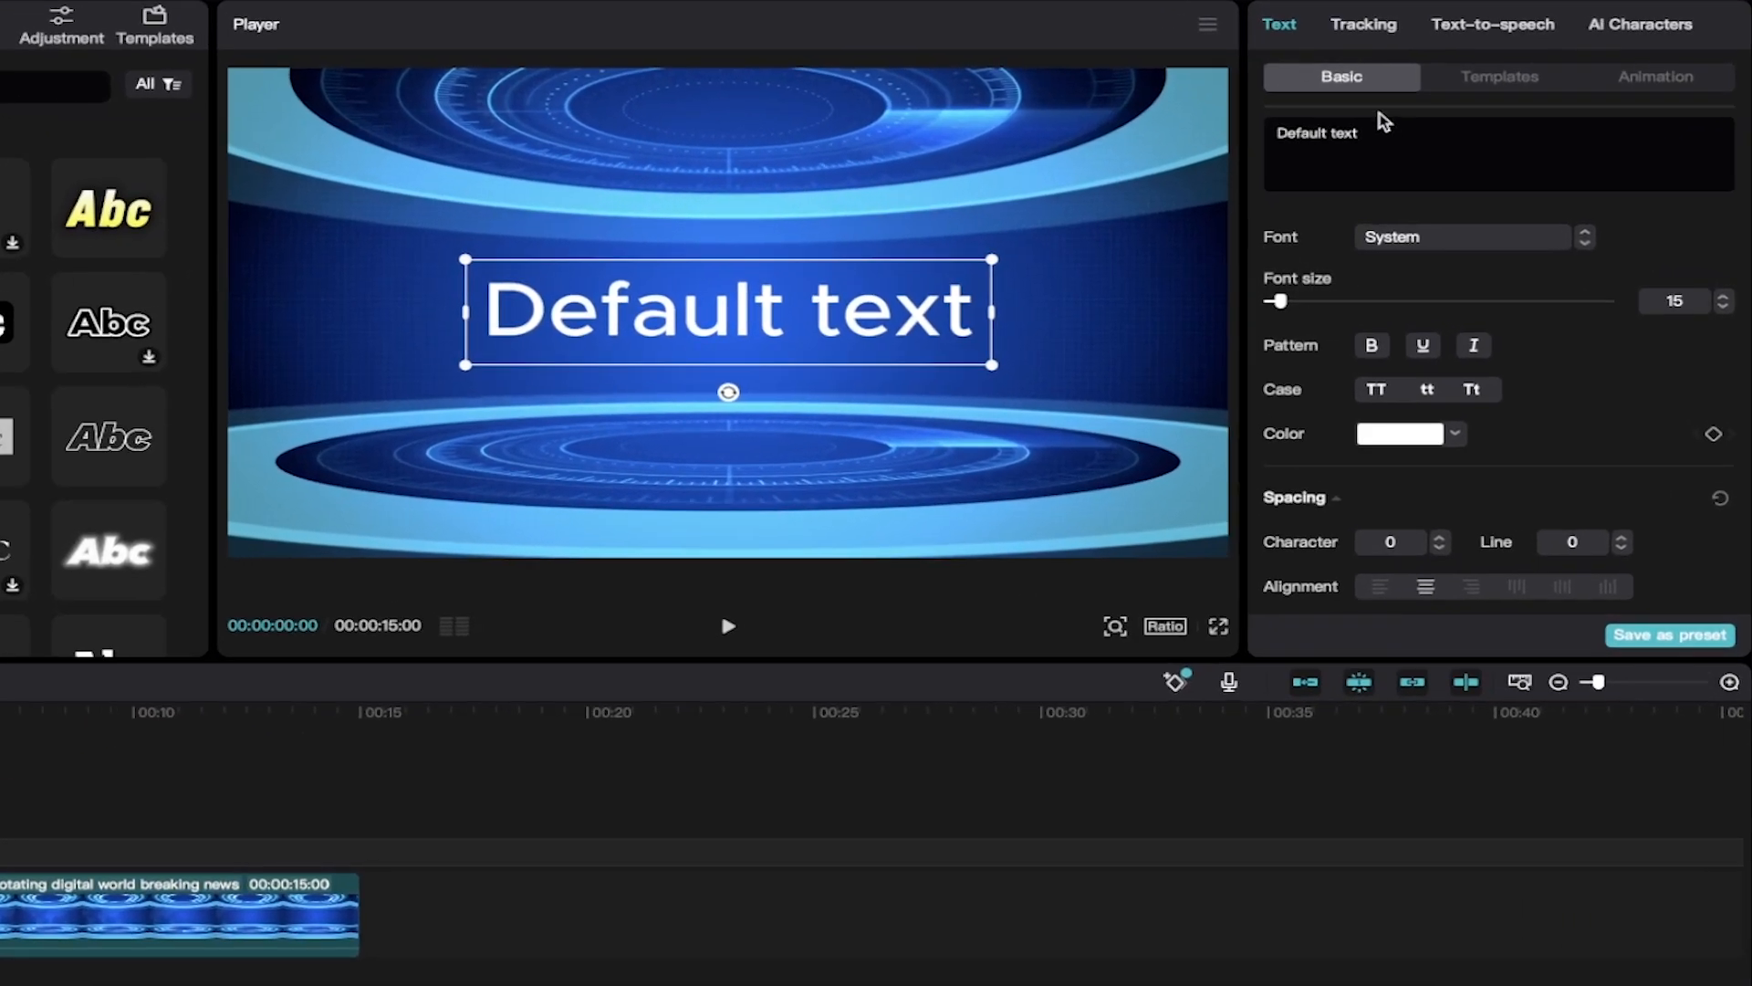
Step: Replace the default text with four lines: "Welcome to today's news / featuring Big C. He ran / the 100 metre dash in / just under 50 seconds."
triple_click(1383, 133)
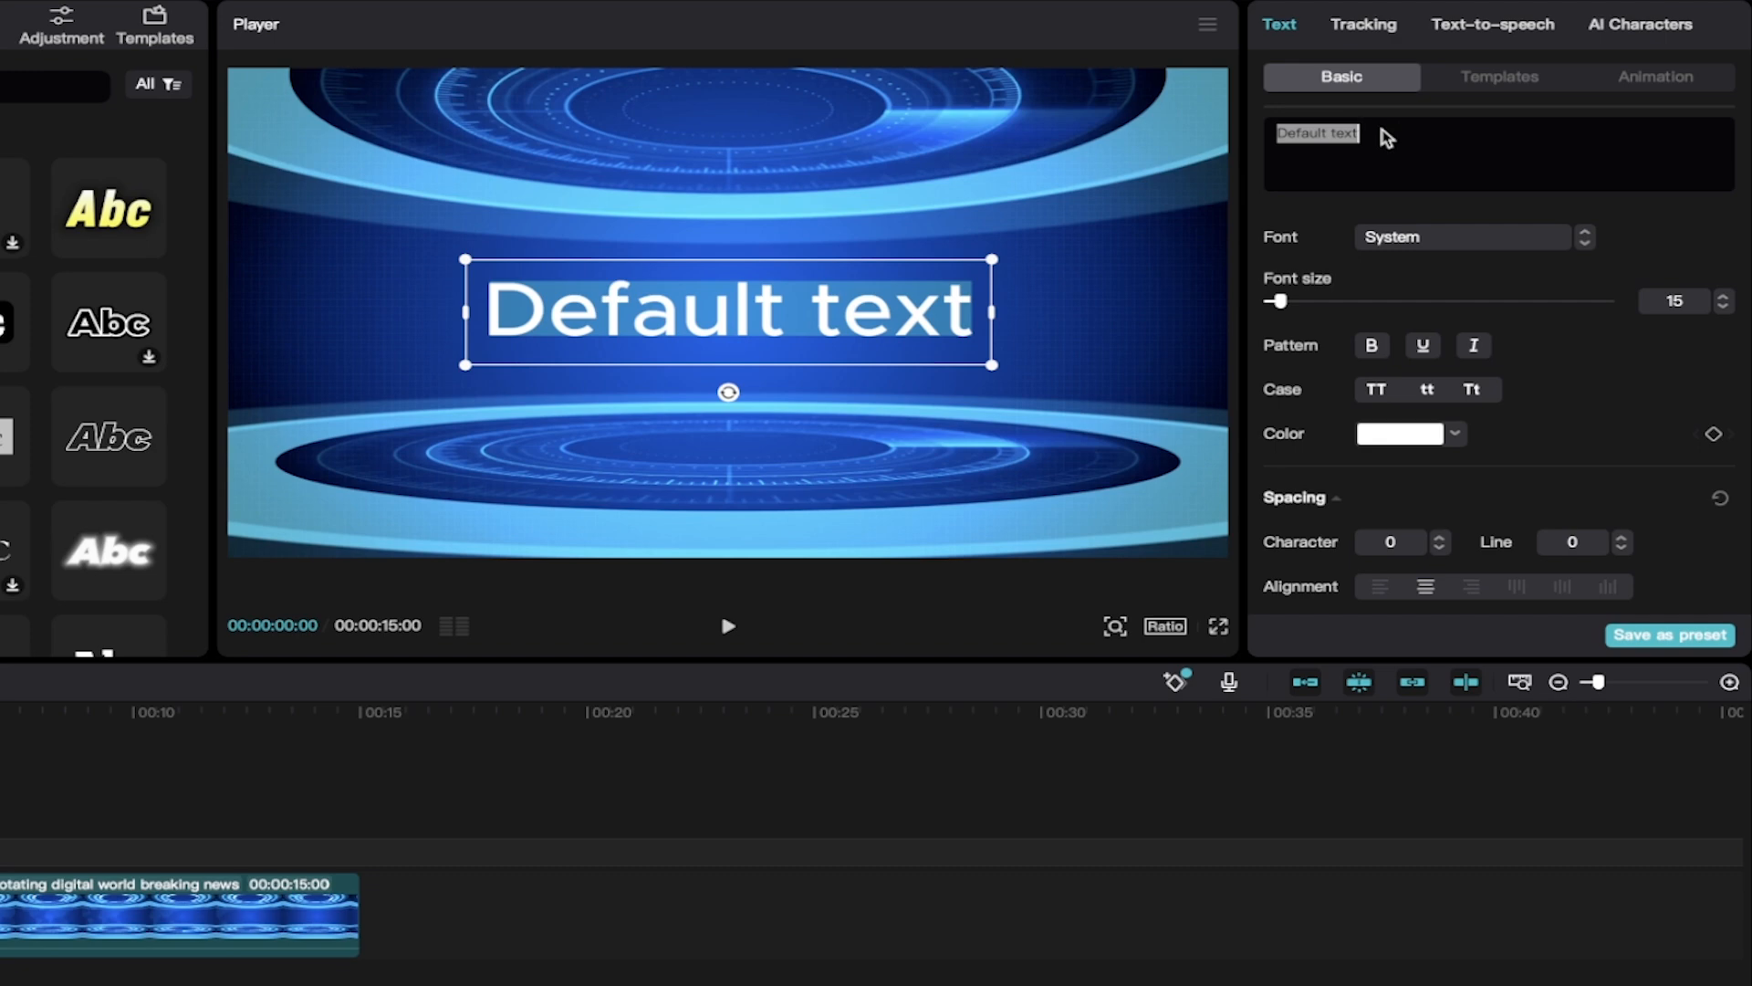
type("Welcome to today")
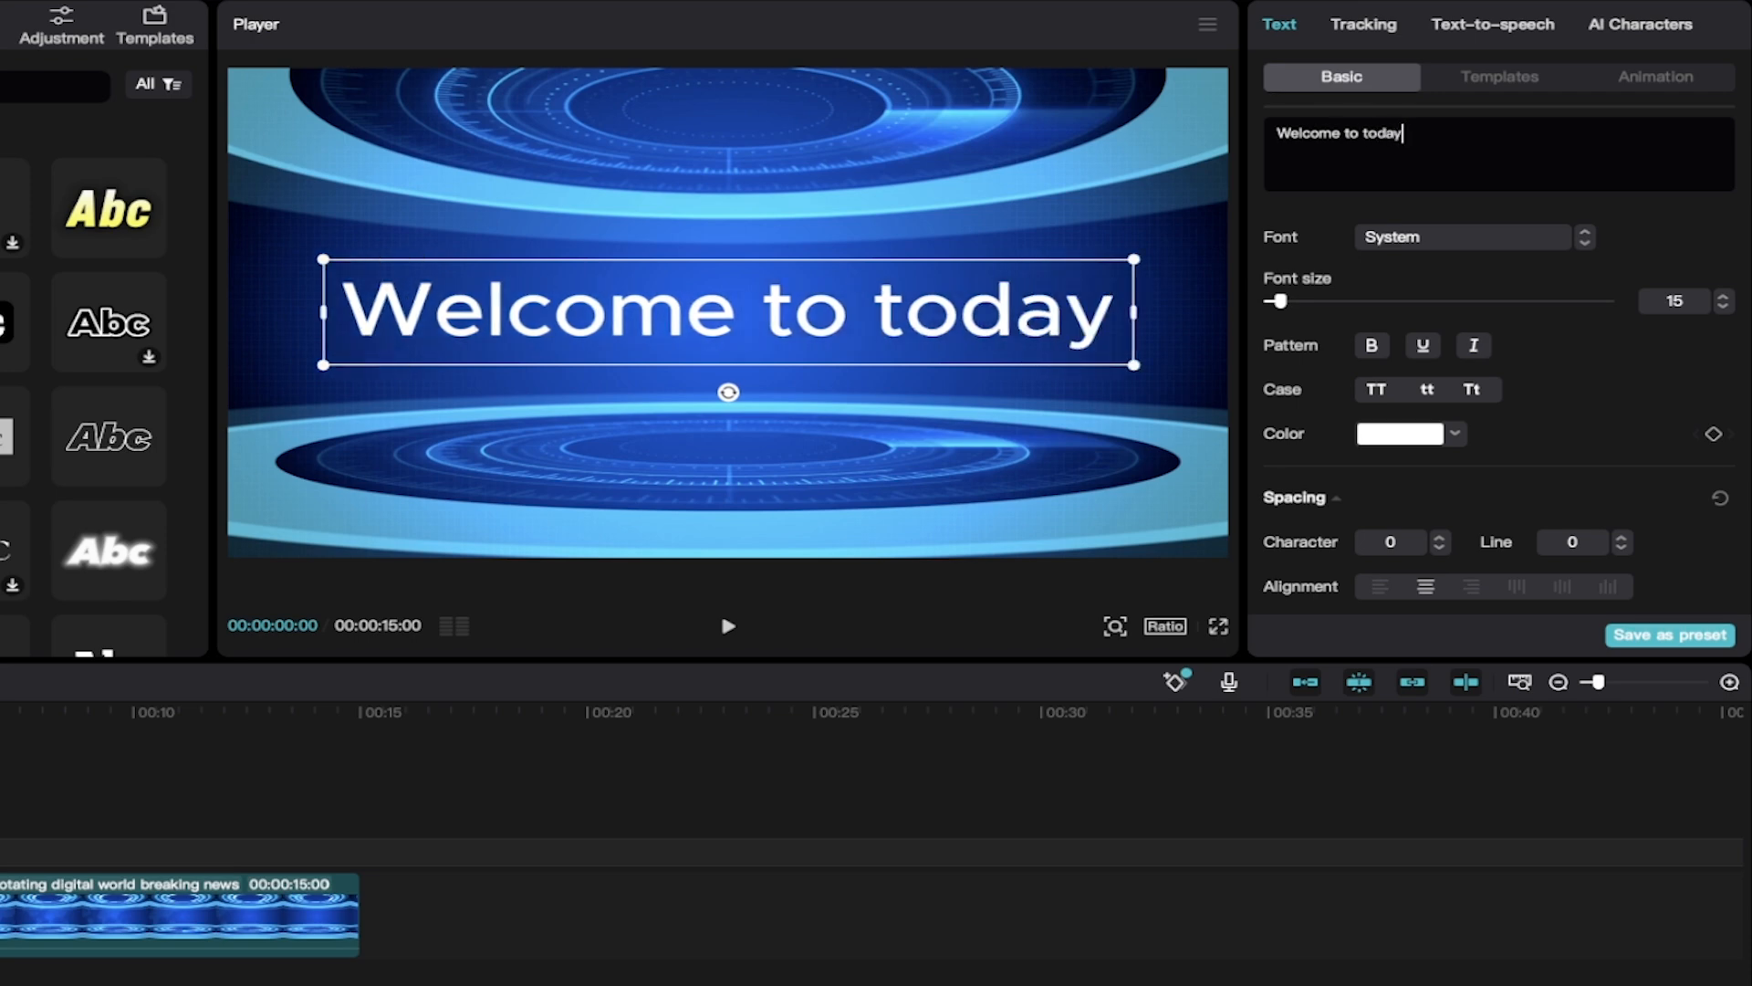
type("'s news")
key("Return")
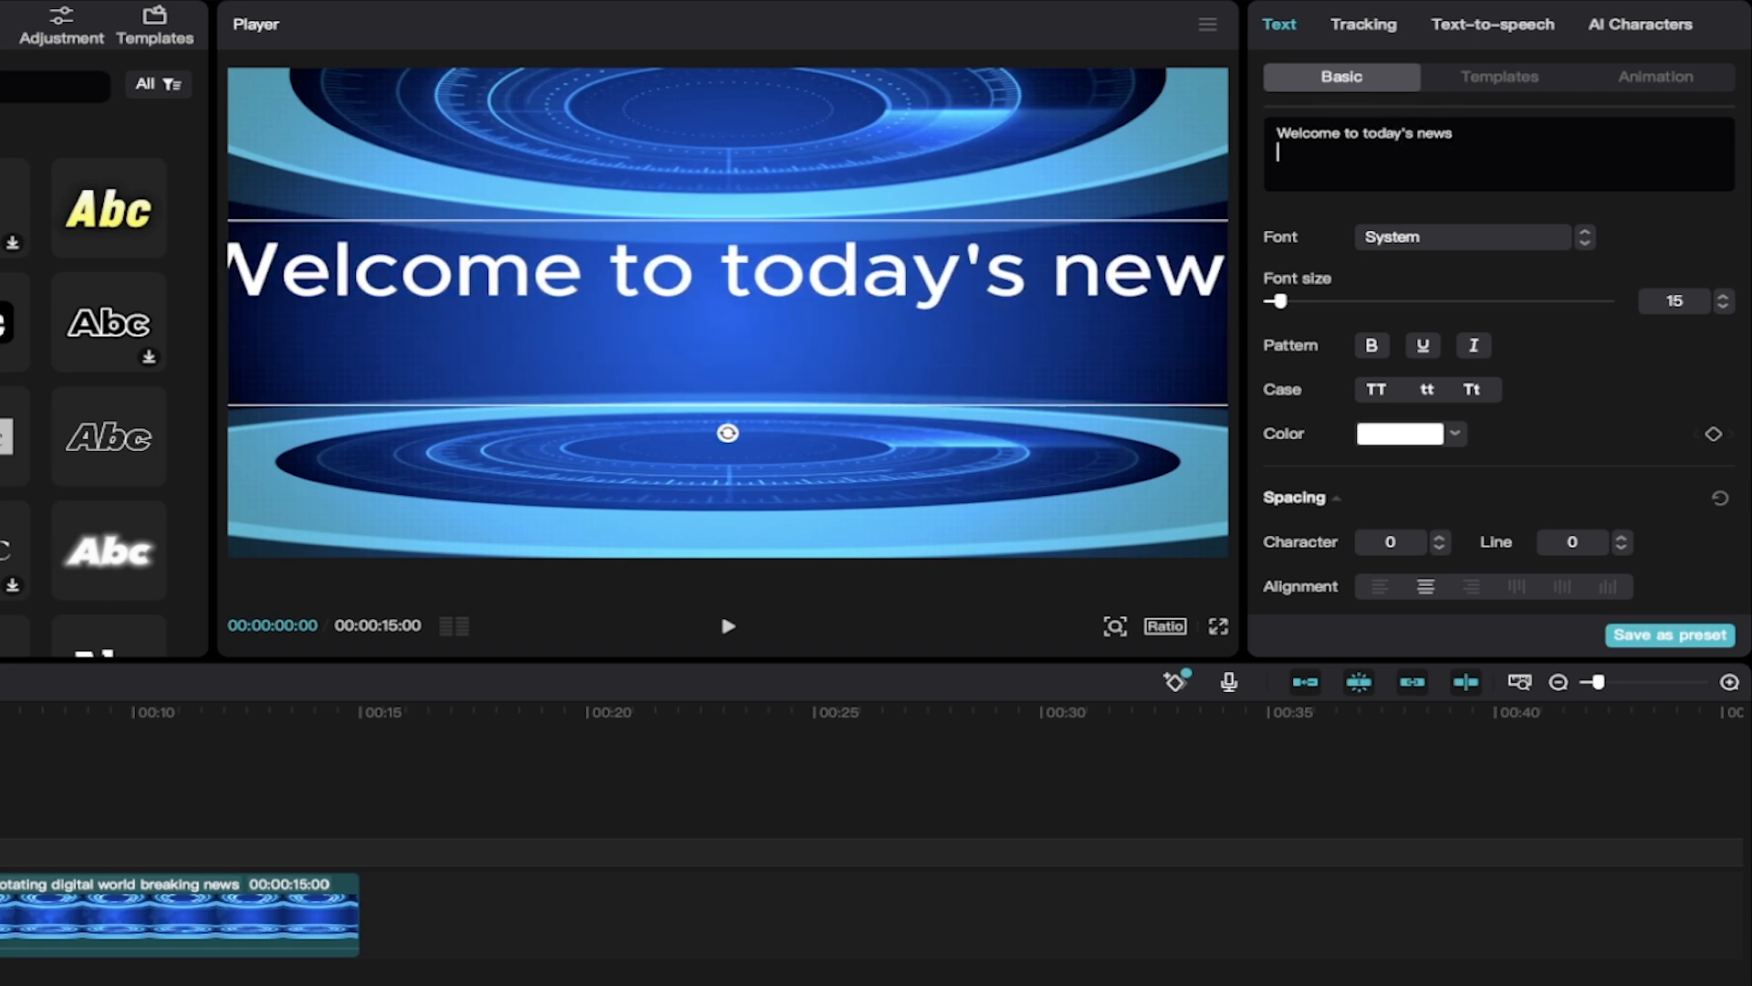
type("featuring Big C")
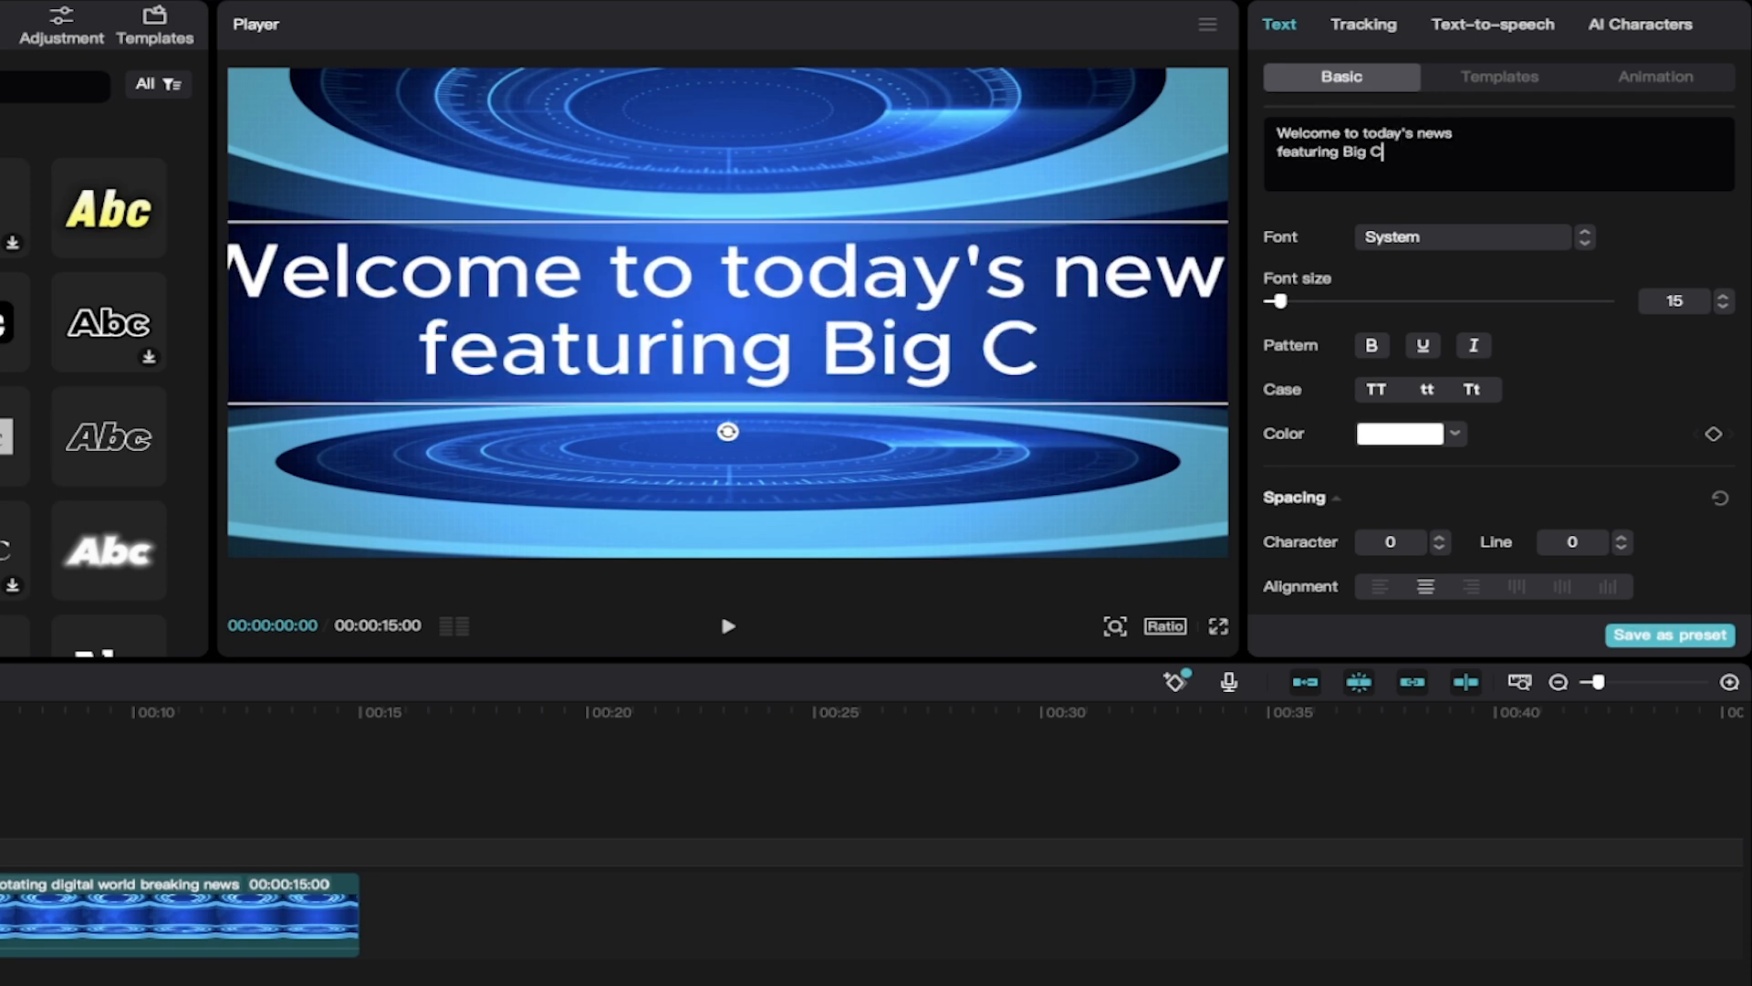
type(".  He ran the")
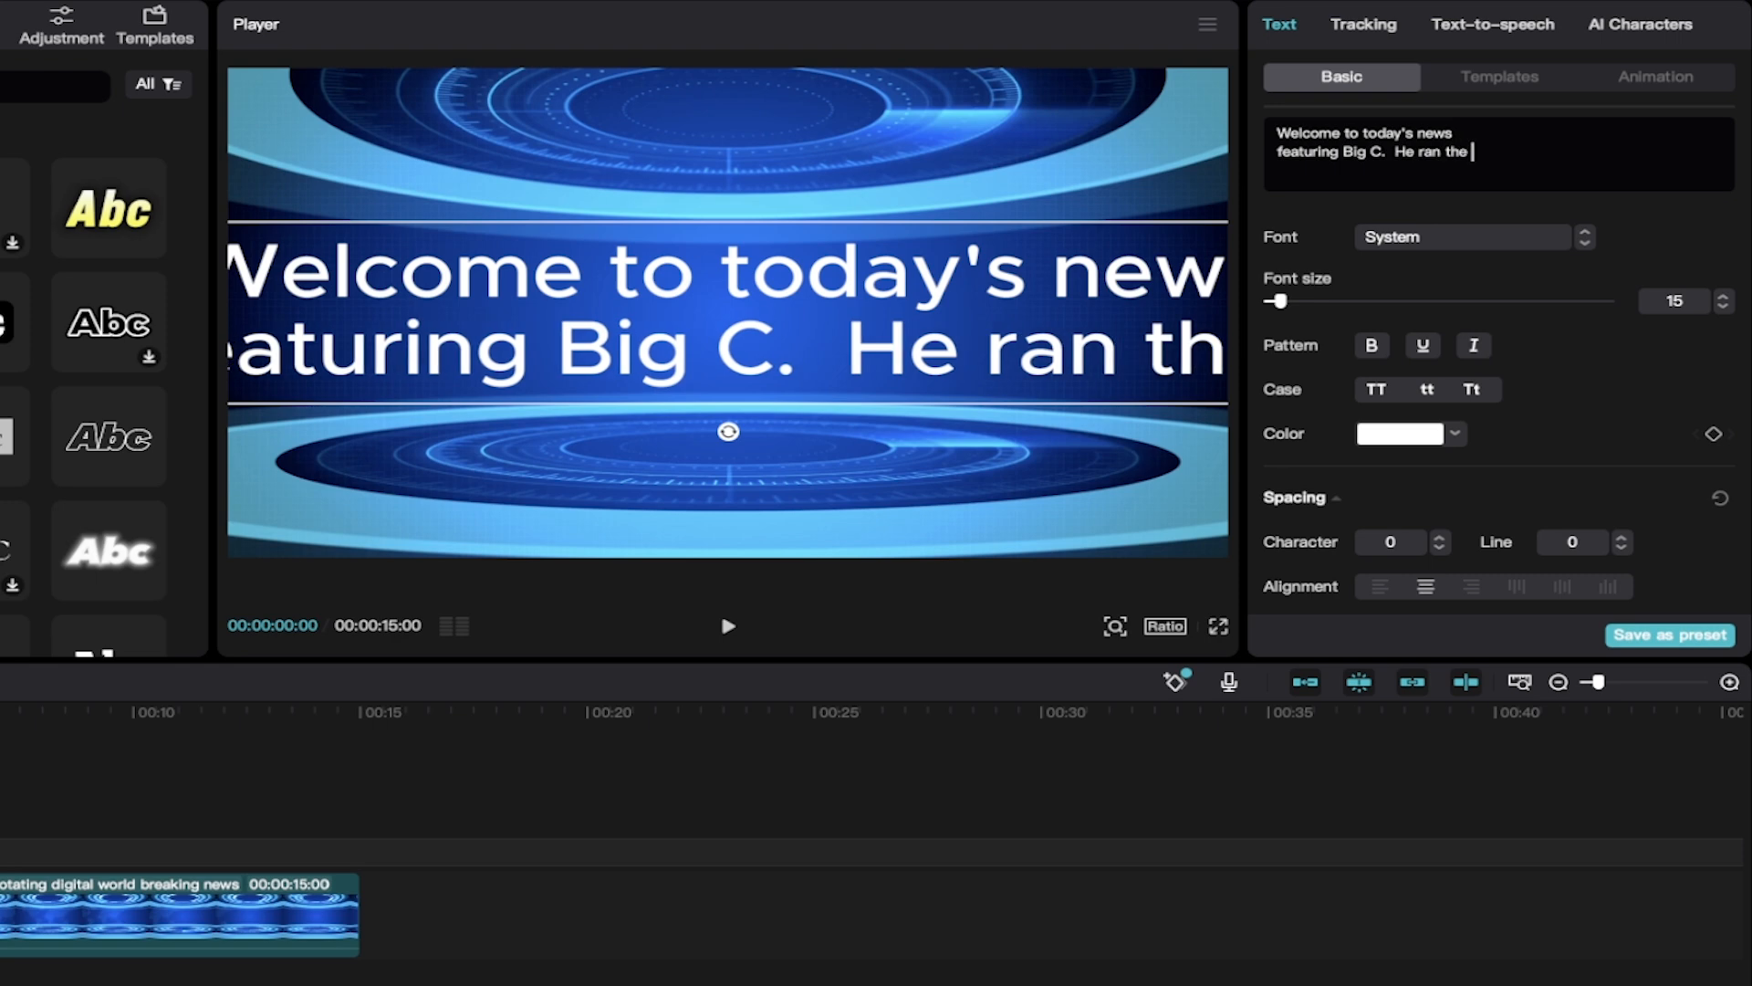
key("BackSpace")
key("BackSpace")
key("BackSpace")
key("BackSpace")
key("Return")
type("1")
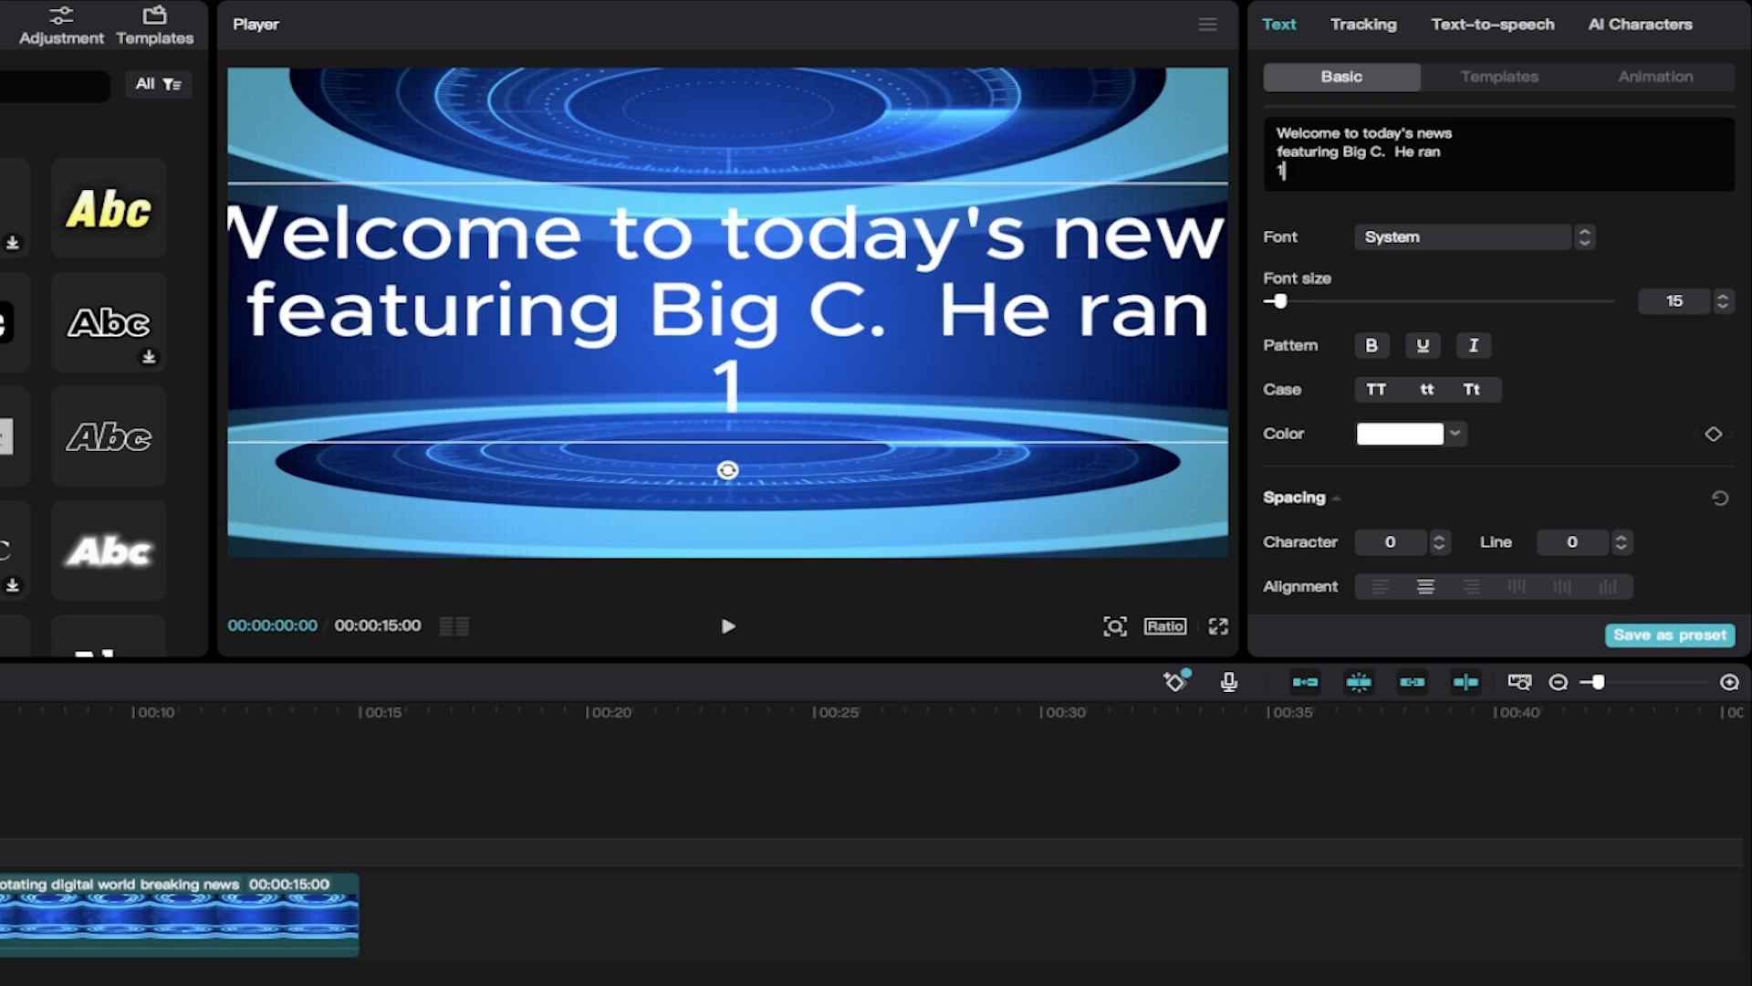
key("BackSpace")
type("the 010")
key("BackSpace")
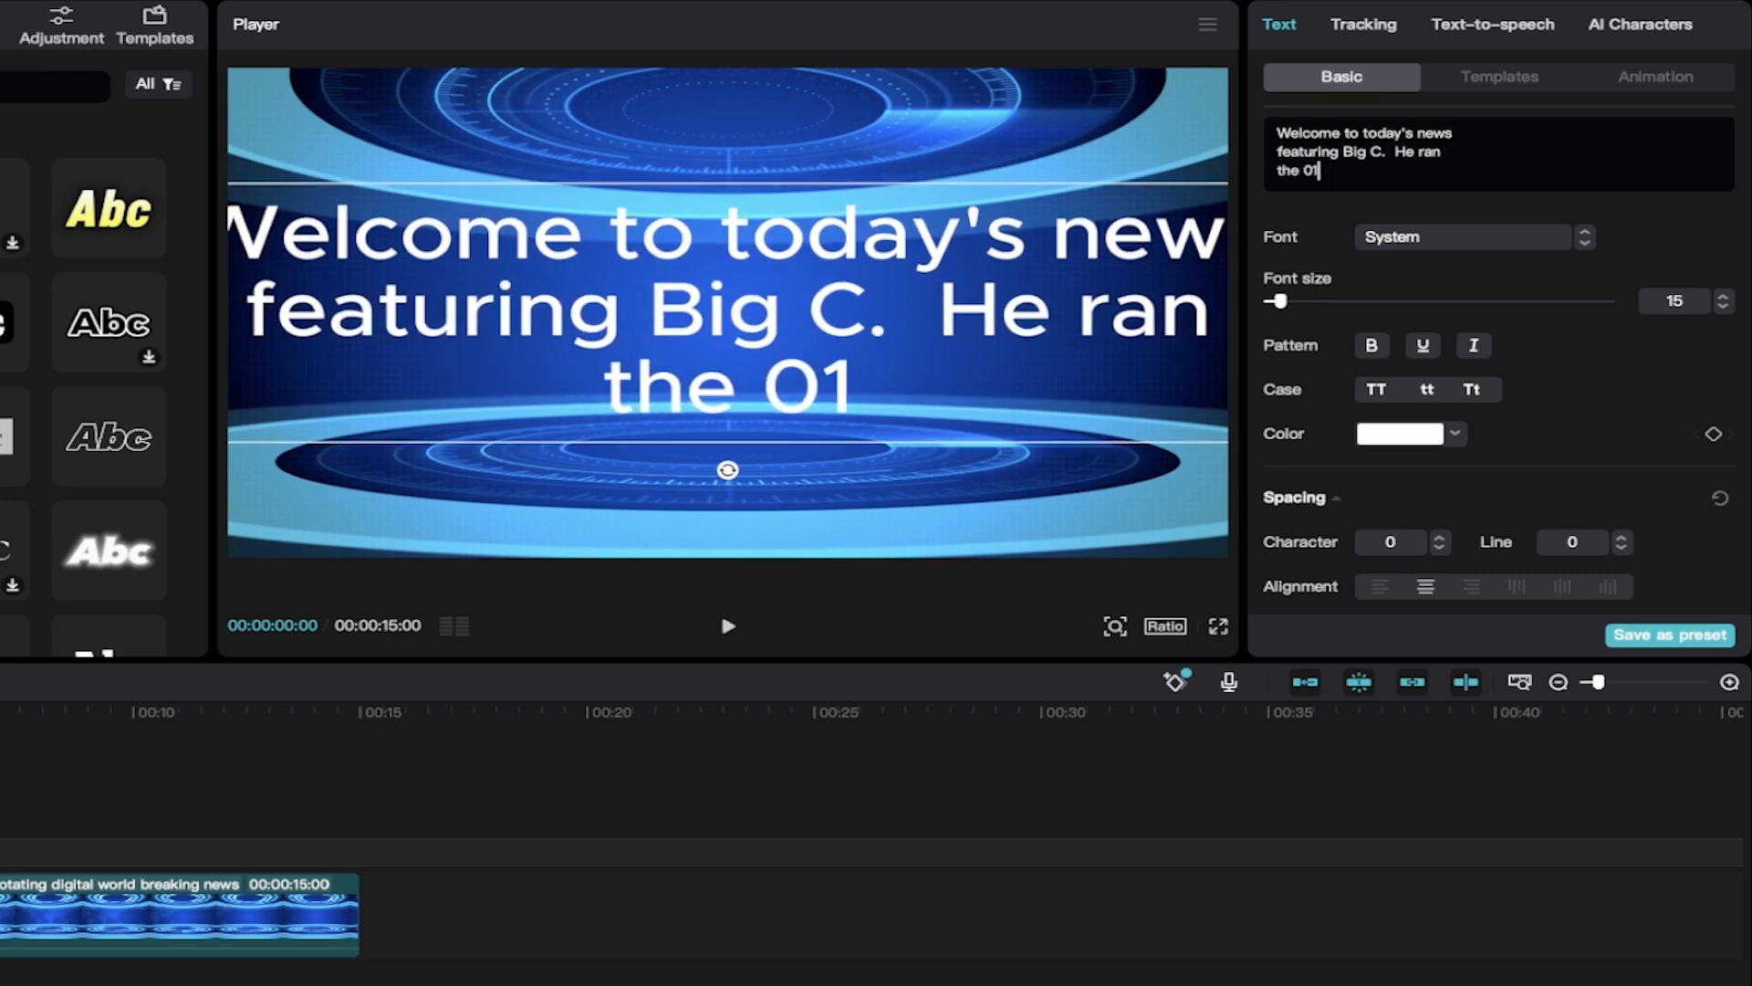
key("BackSpace")
key("BackSpace")
type("100 mete")
key("BackSpace")
type("re ")
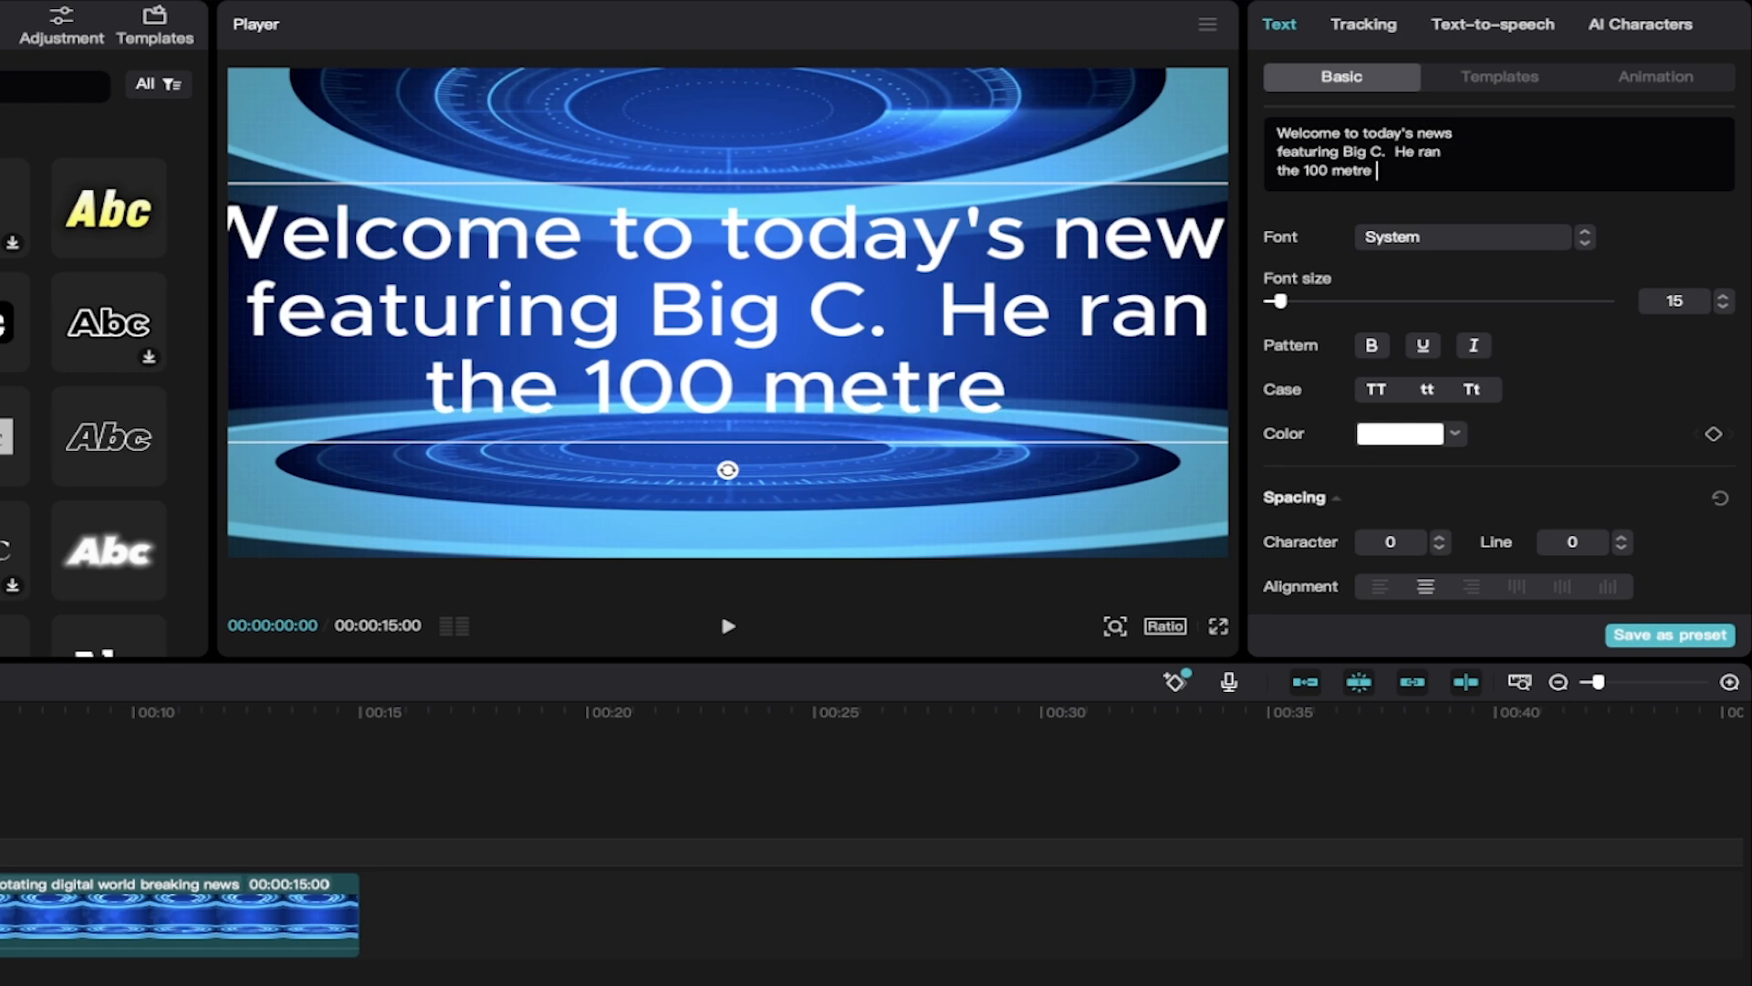
type("dash in")
key("Return")
type("just")
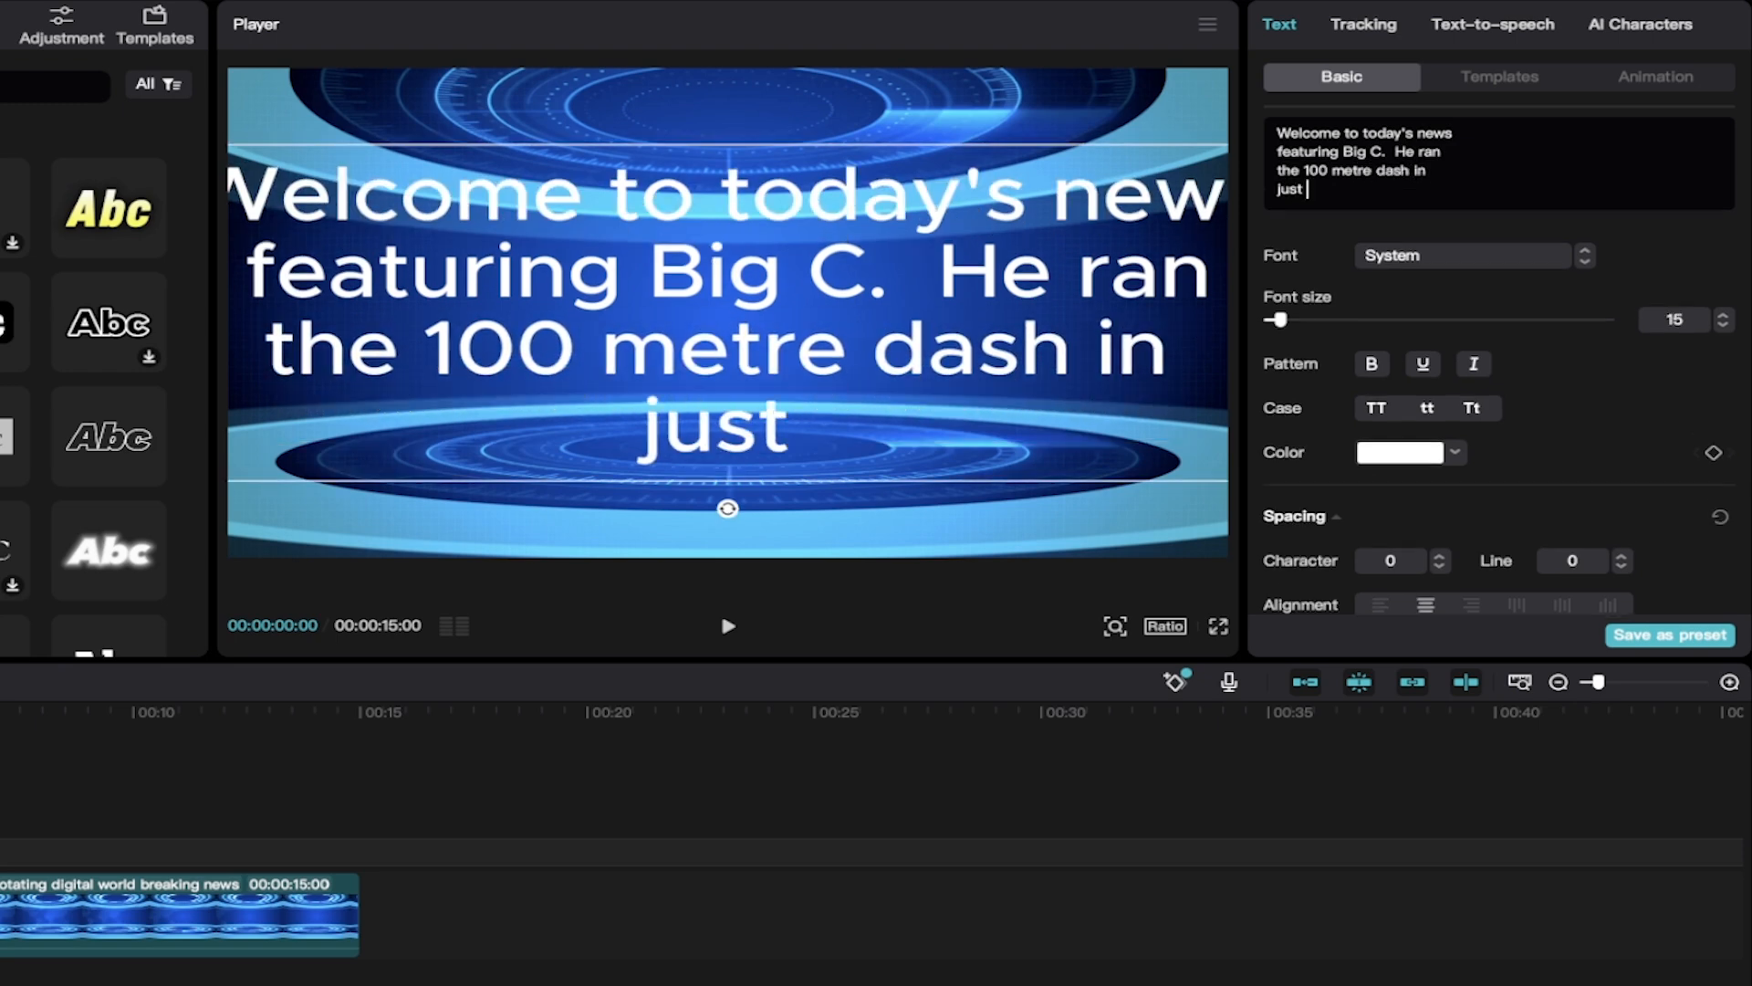
type(" under 50 seco")
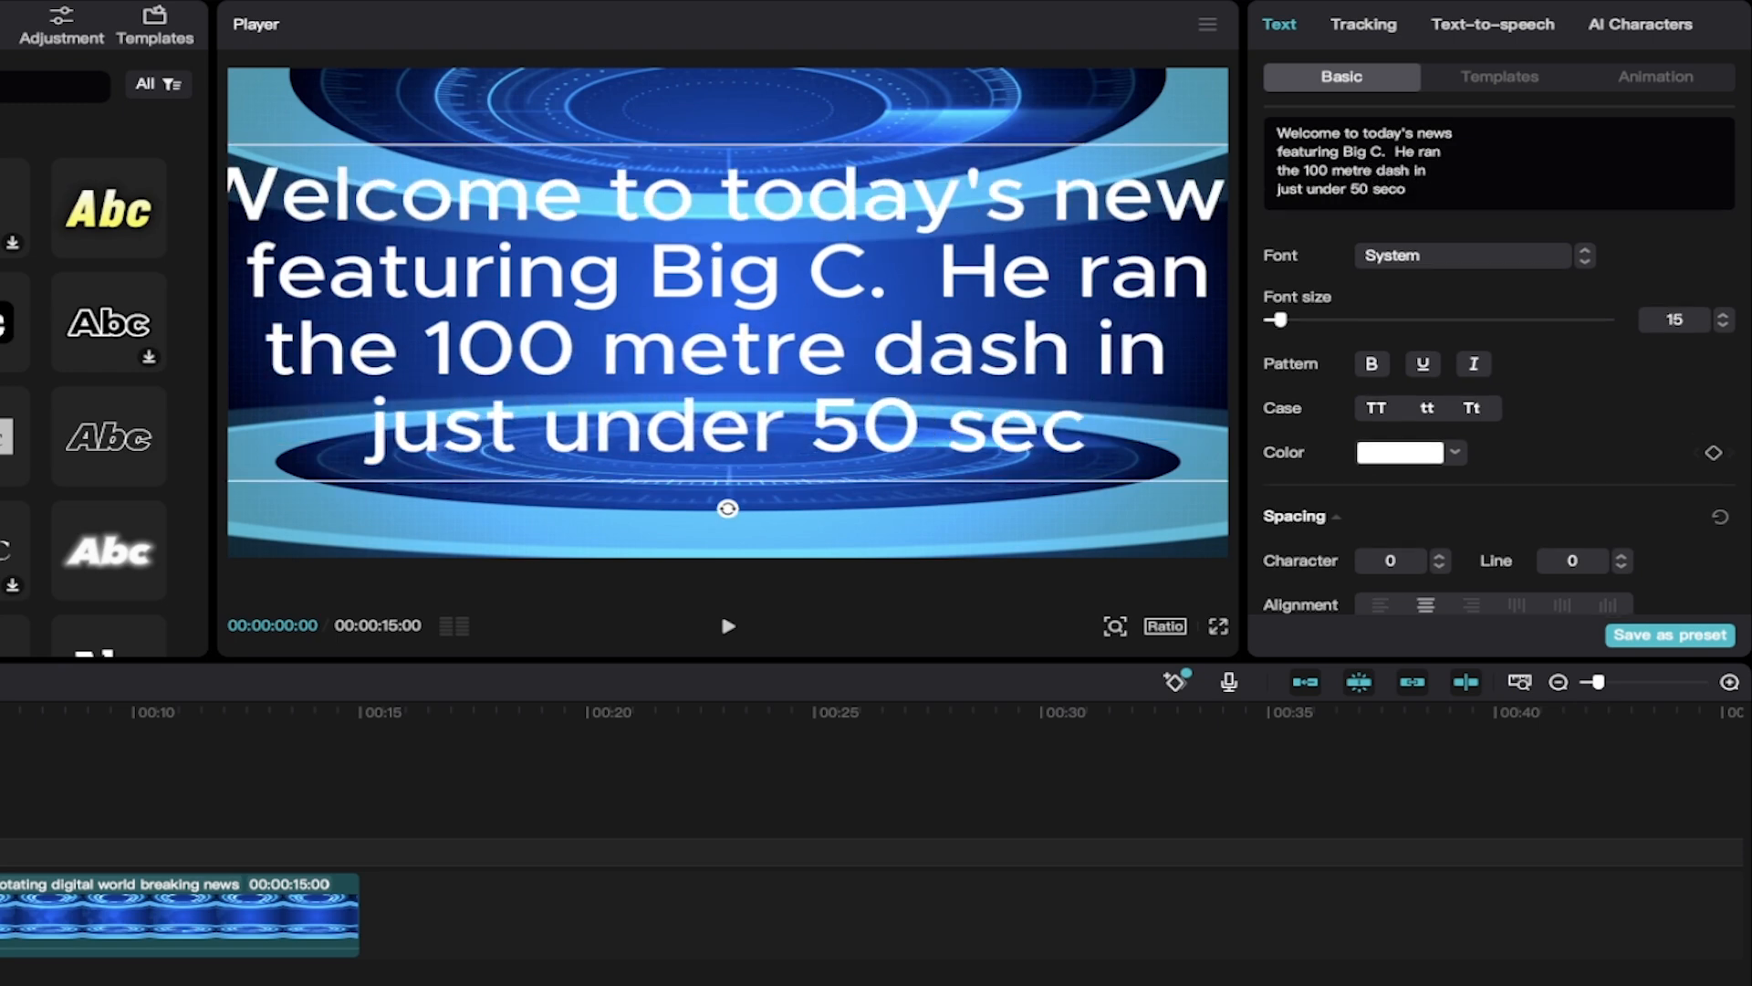
type("nds.")
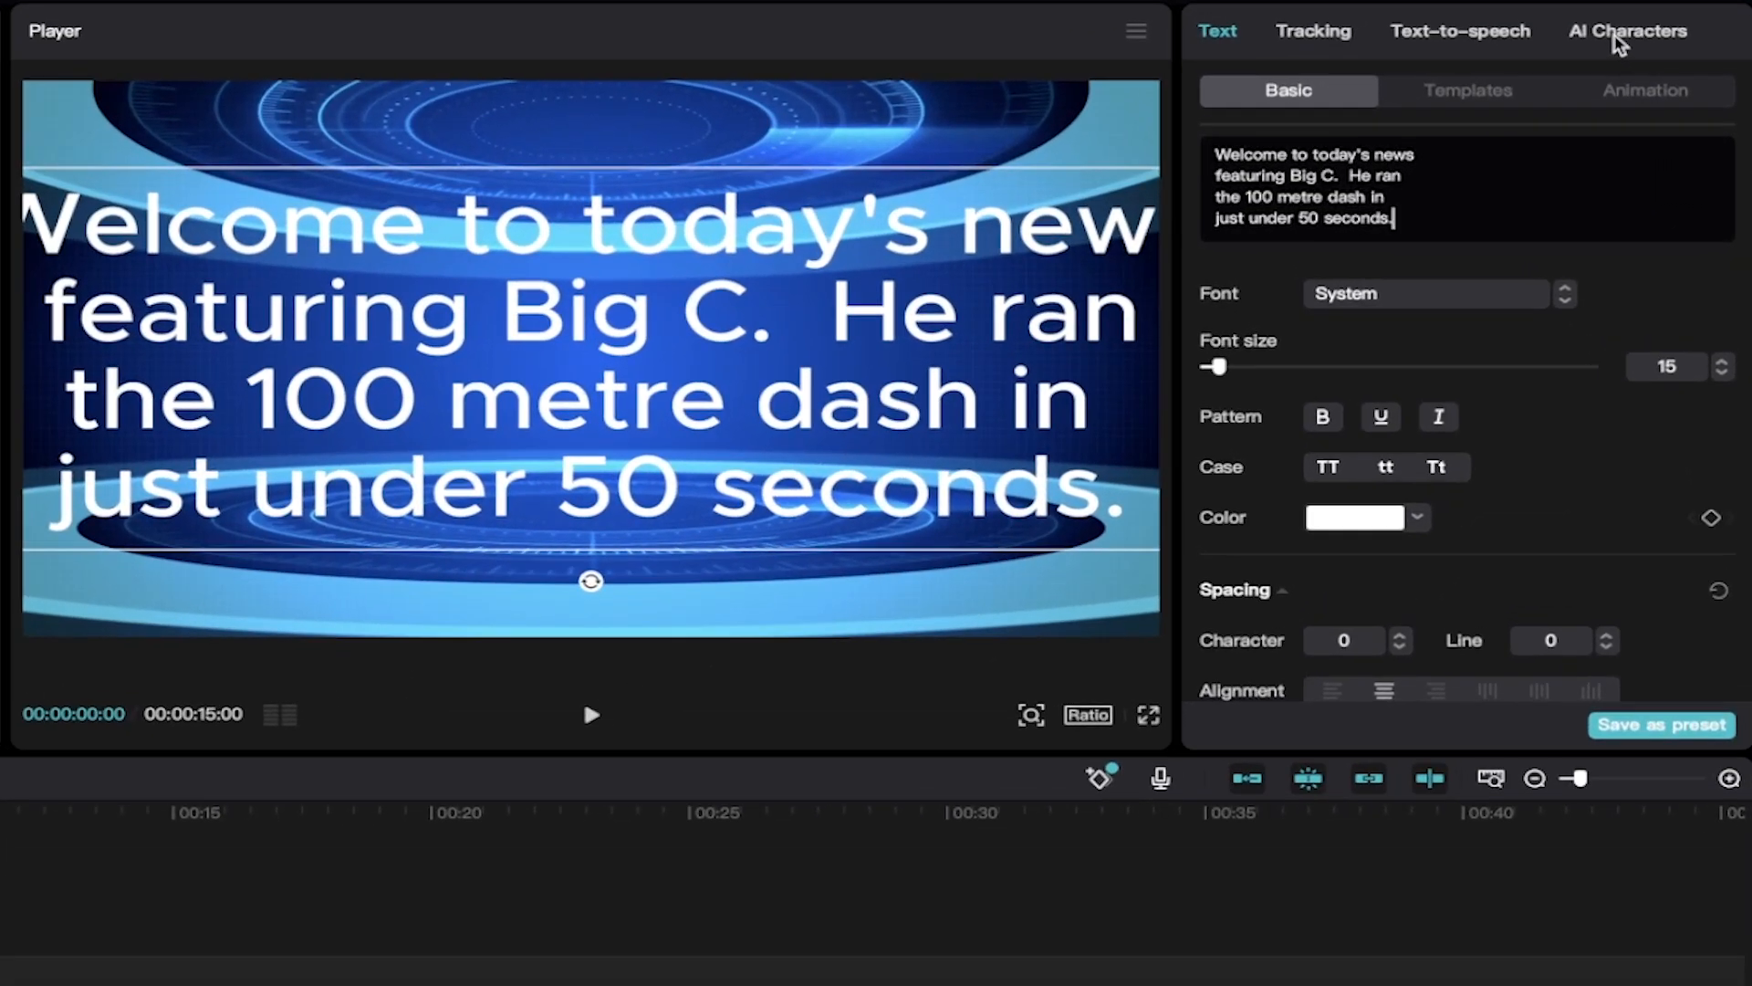
Step: Apply the Pedro-Standing 2 AI character, the man in the denim jacket, to the news script text clip
left_click(1619, 42)
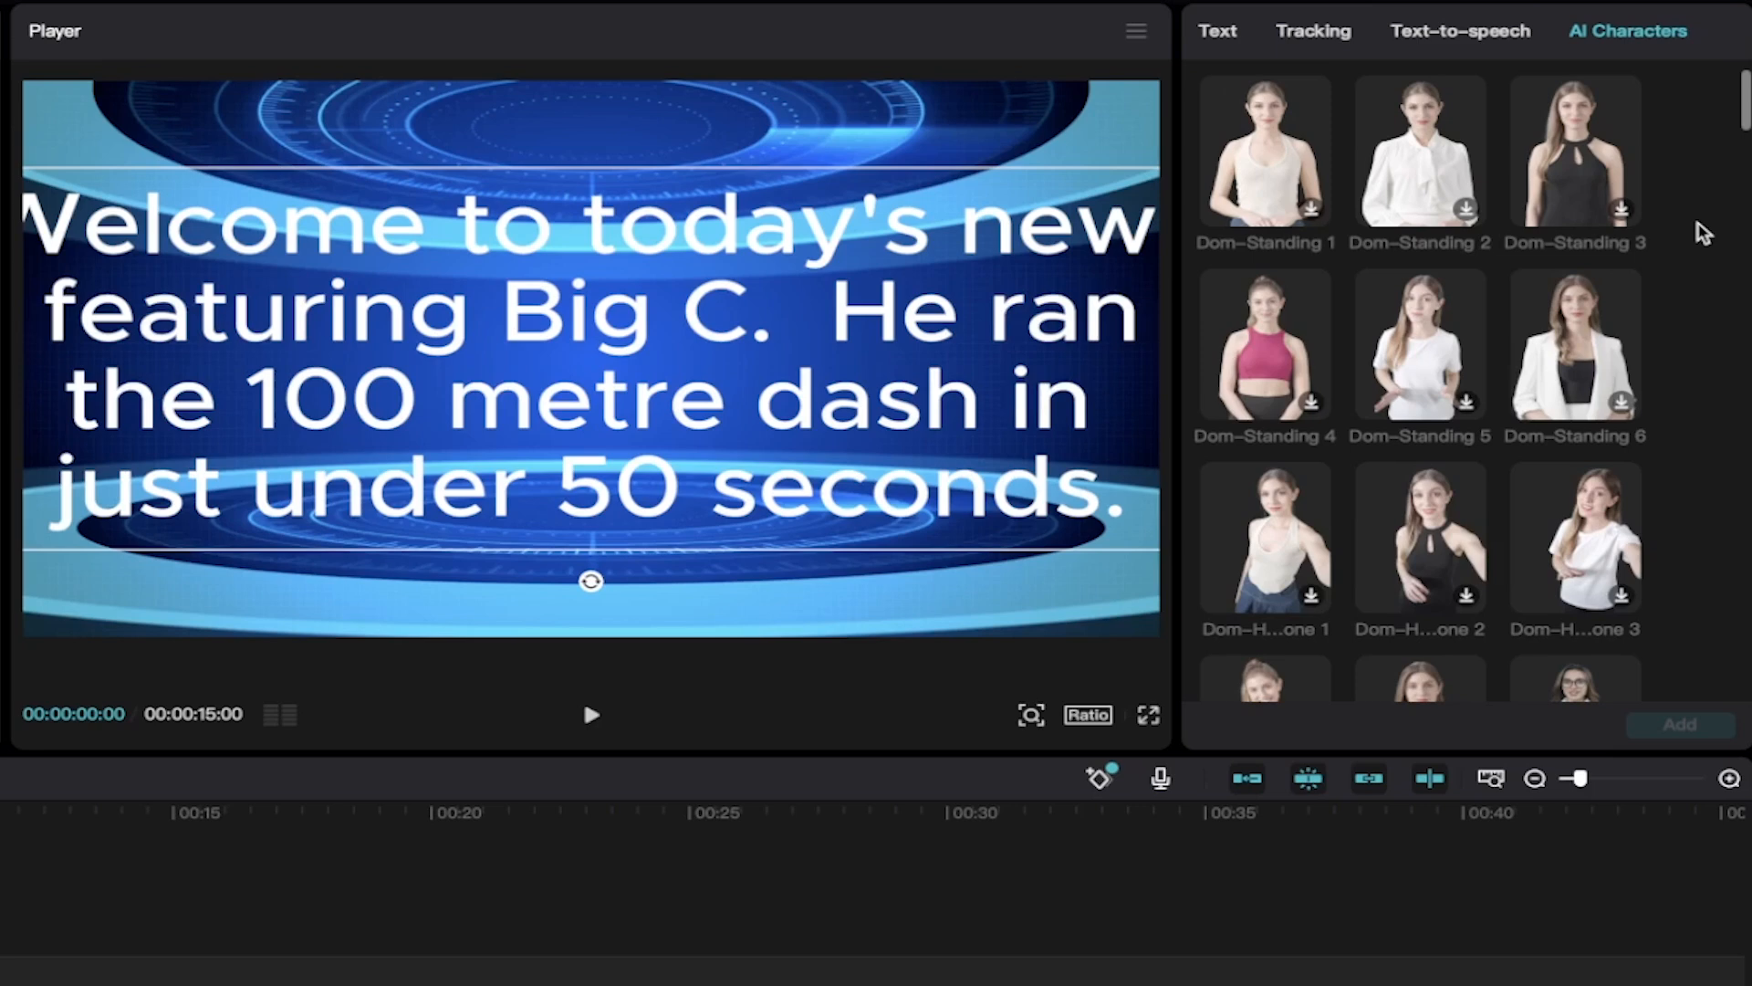
scroll(1703, 233, "down", 2)
scroll(1703, 233, "up", 2)
scroll(1703, 233, "down", 2)
scroll(1703, 233, "down", 5)
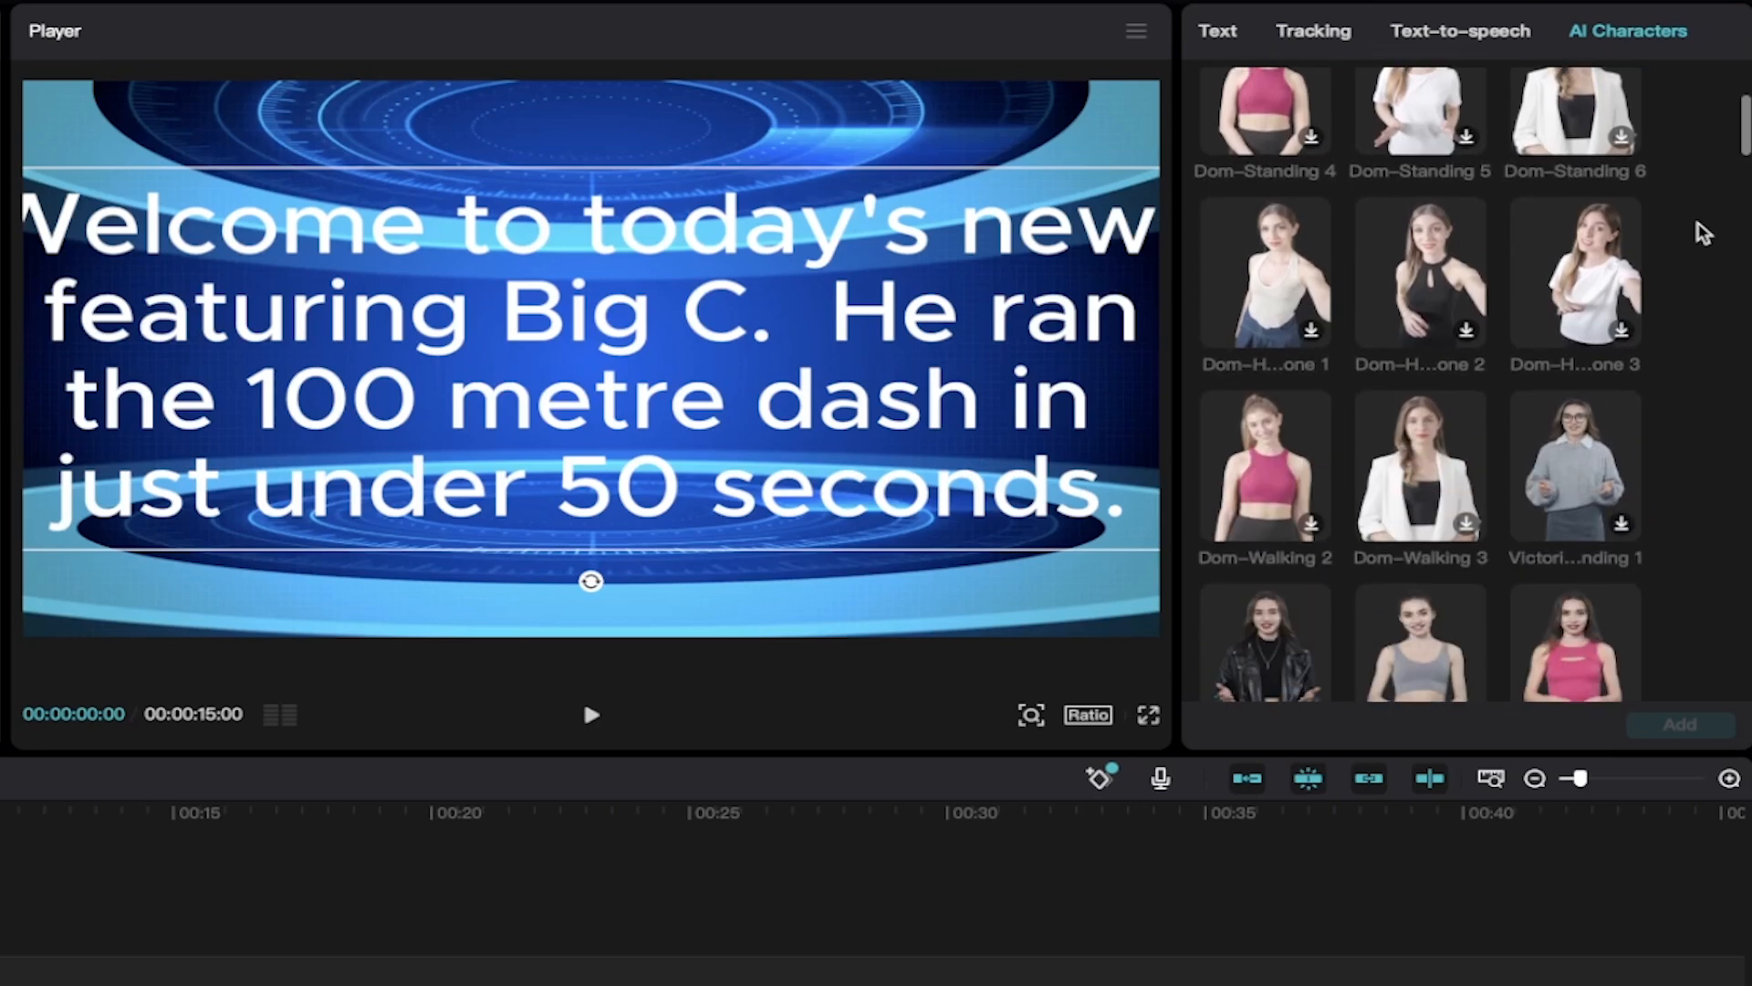
scroll(1703, 233, "down", 3)
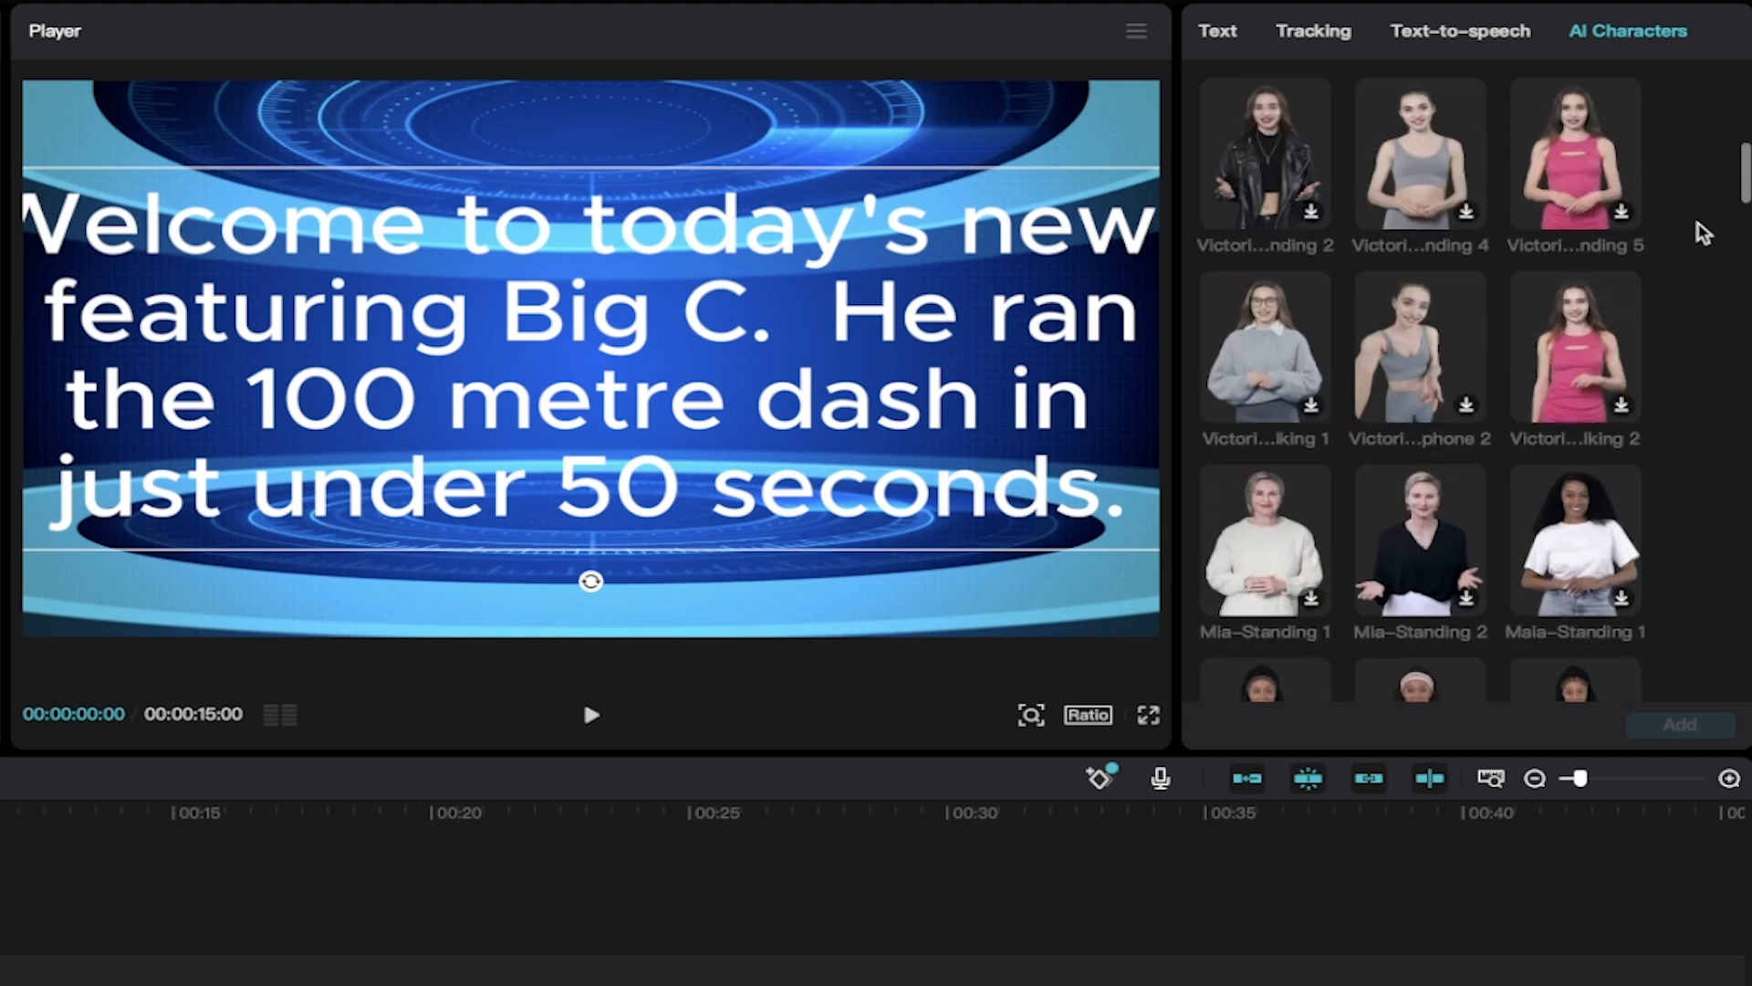
scroll(1709, 461, "down", 2)
scroll(1716, 465, "down", 2)
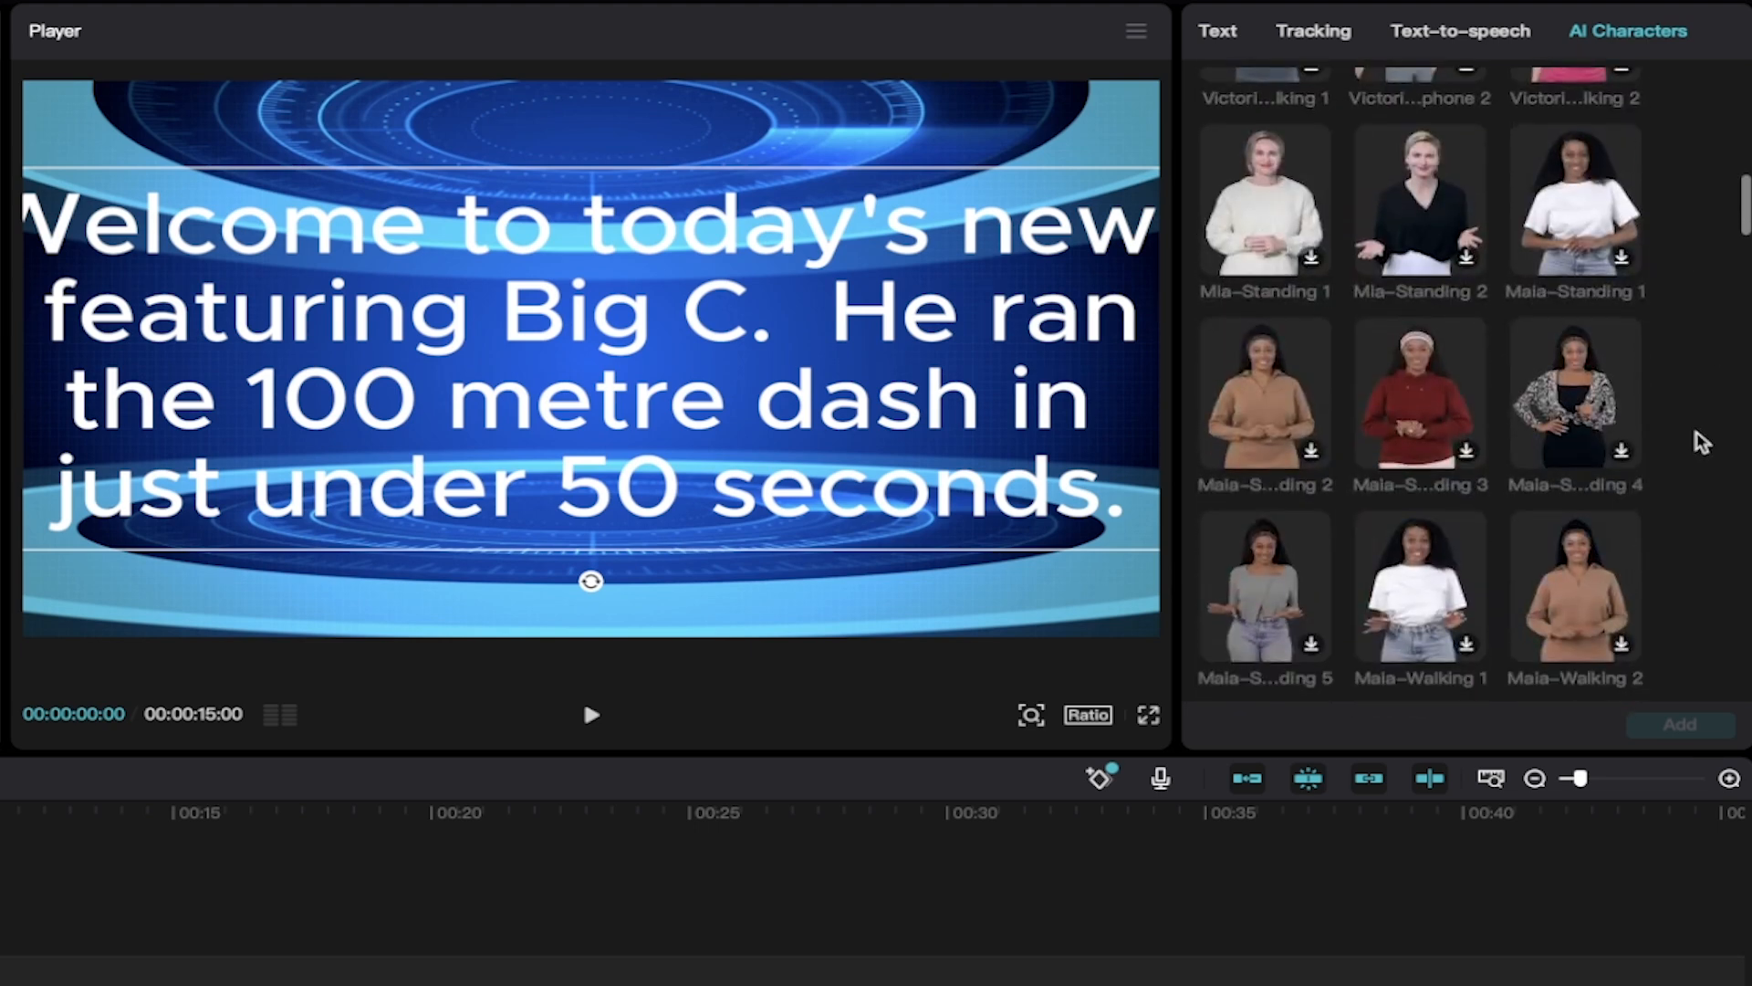
scroll(1703, 443, "down", 4)
scroll(1703, 443, "down", 10)
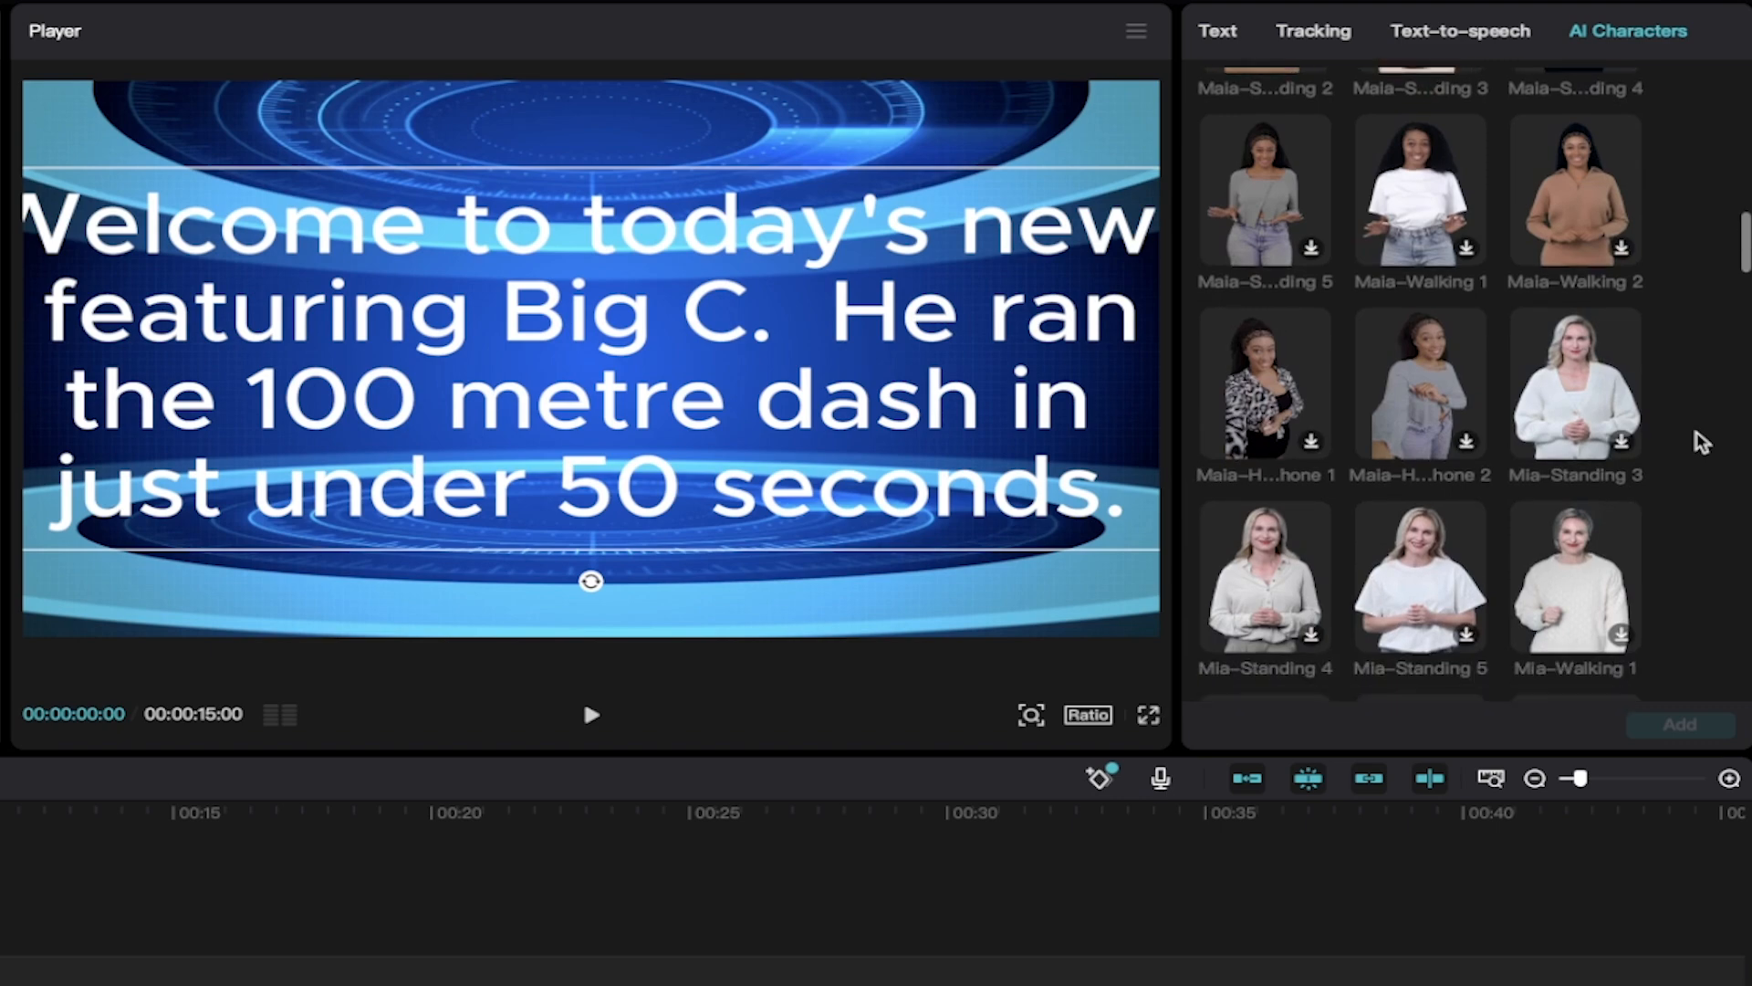
scroll(1703, 443, "down", 5)
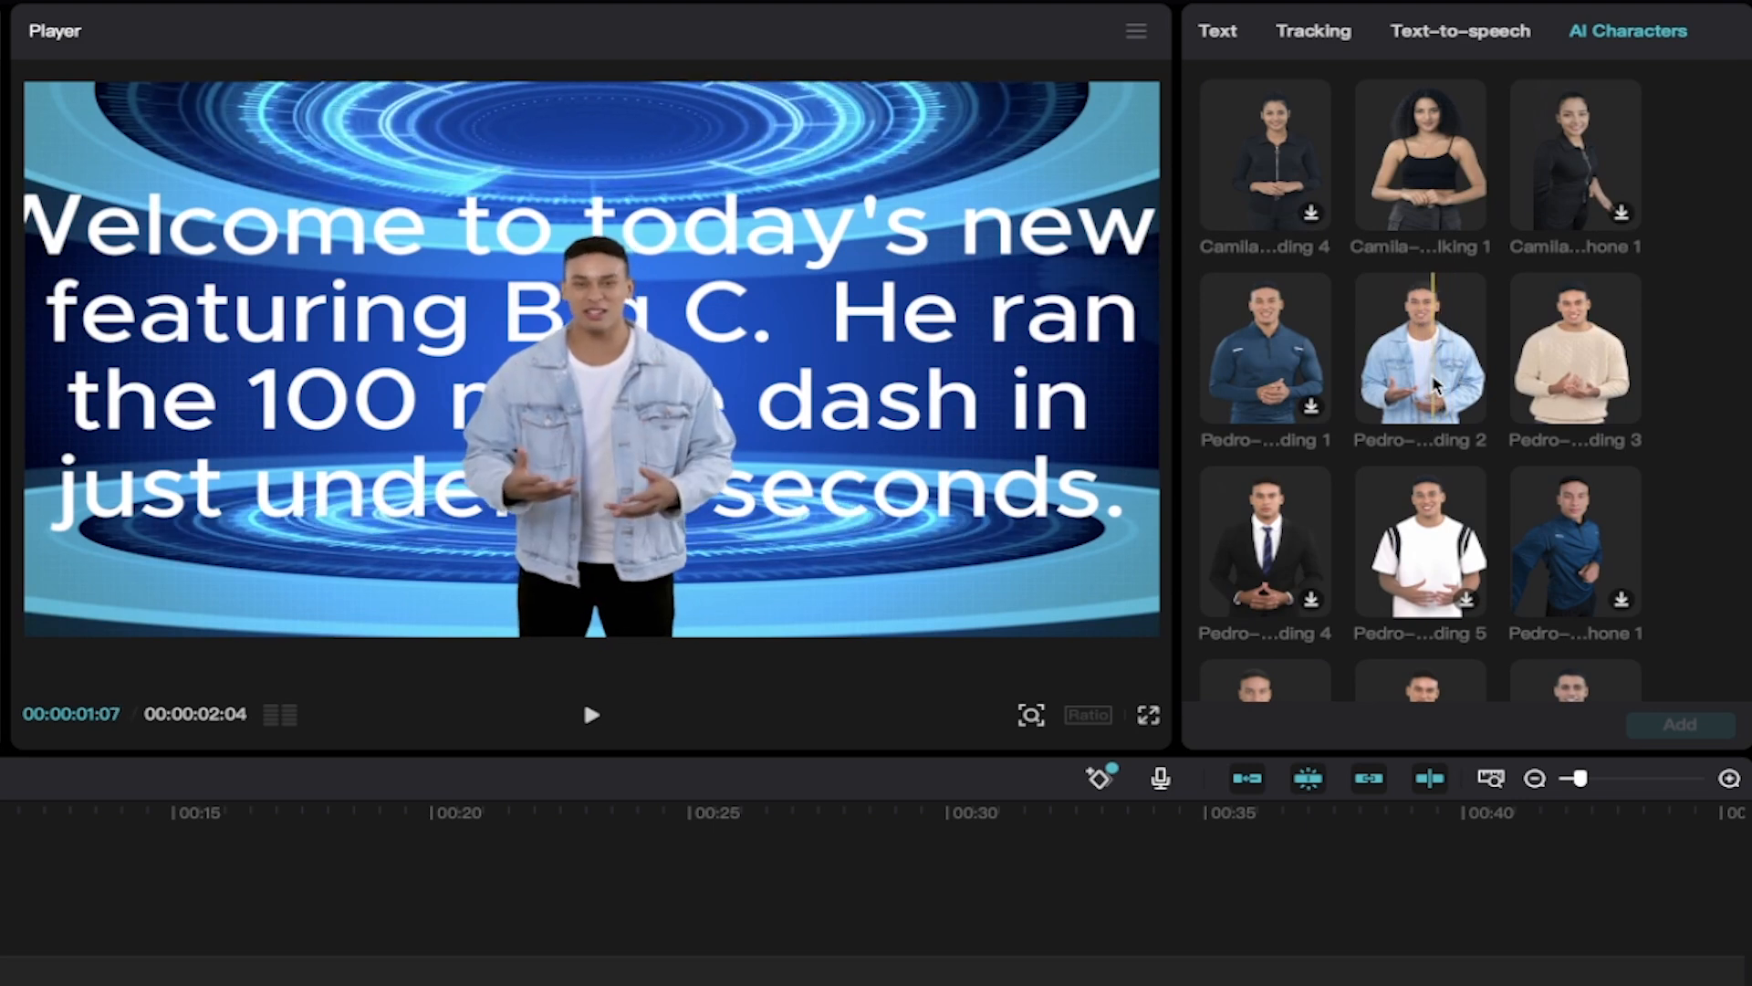
left_click(1435, 384)
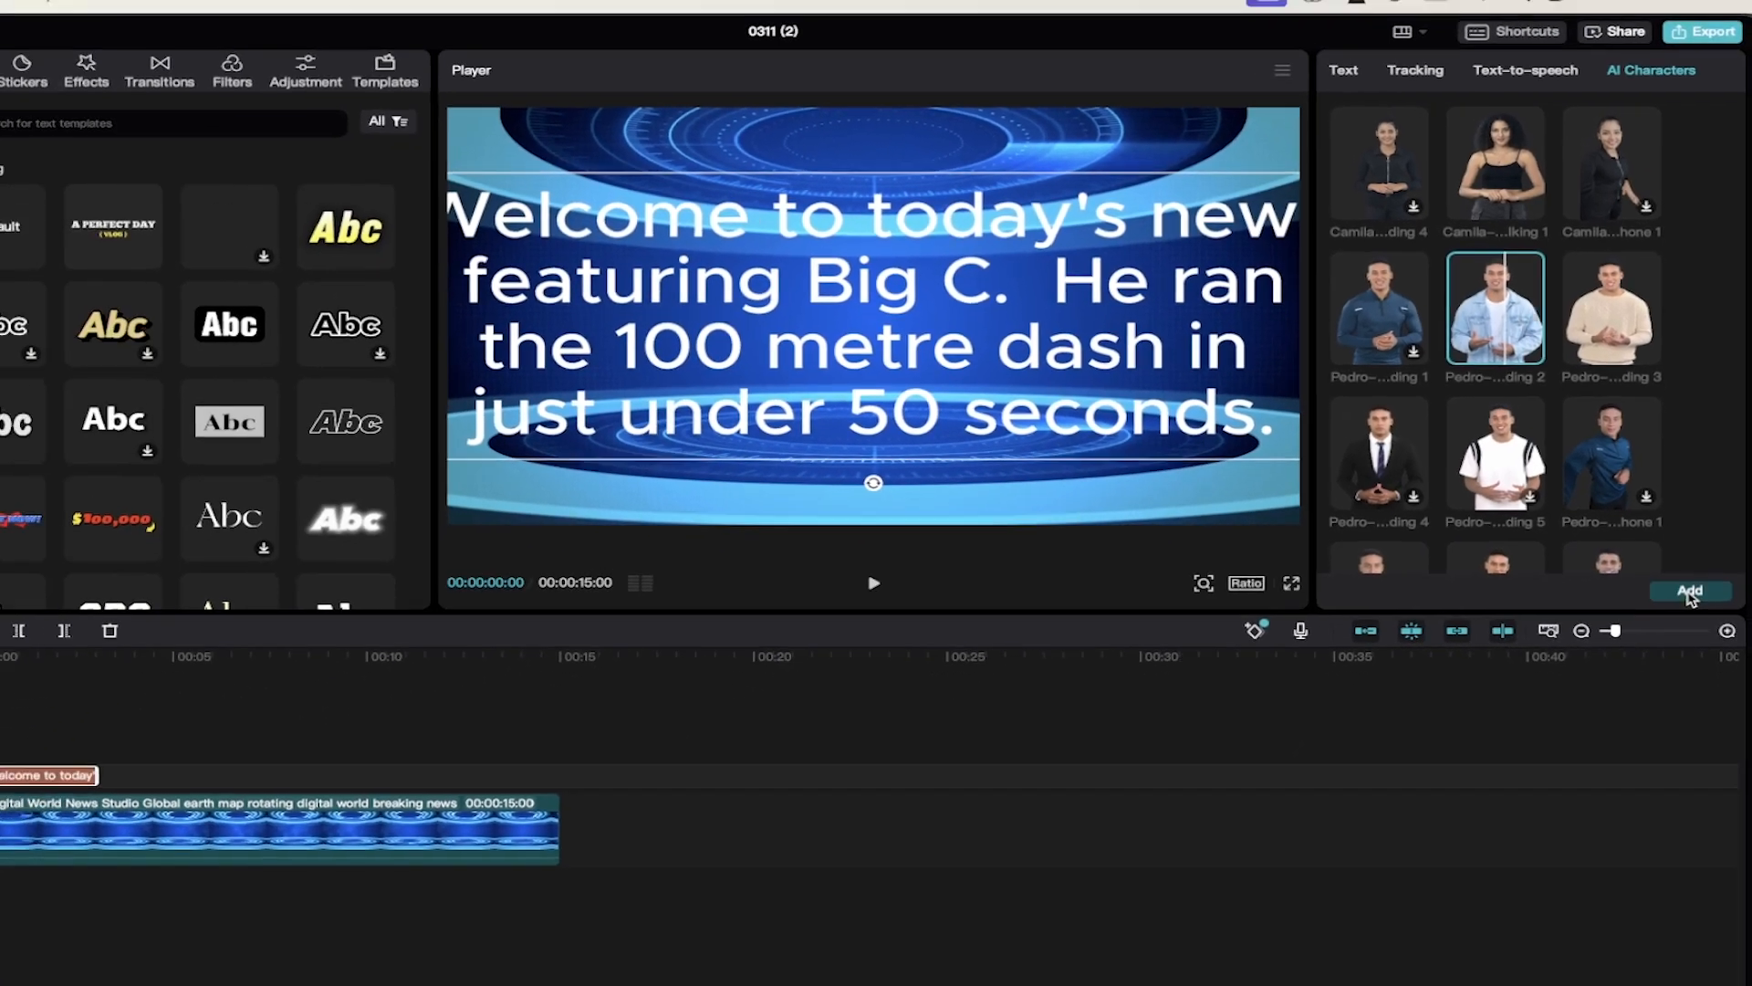
left_click(1680, 725)
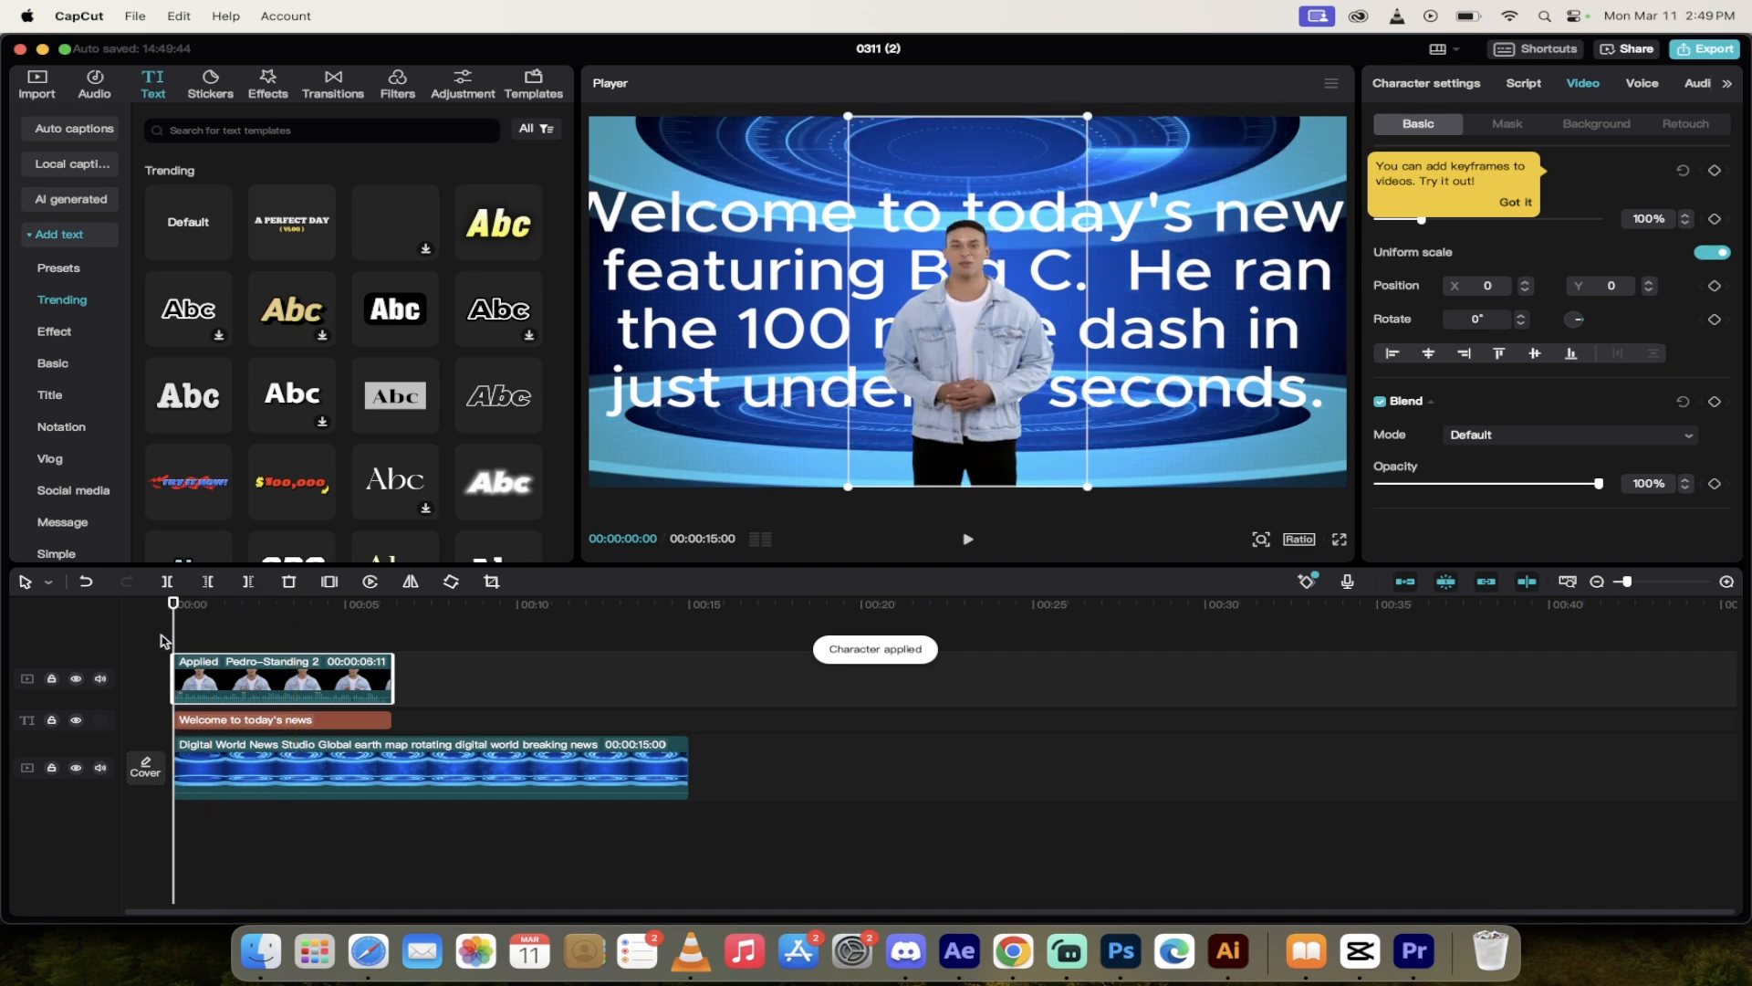
Step: Play the timeline to preview the character reading the script, and return the playhead to the start
key("space")
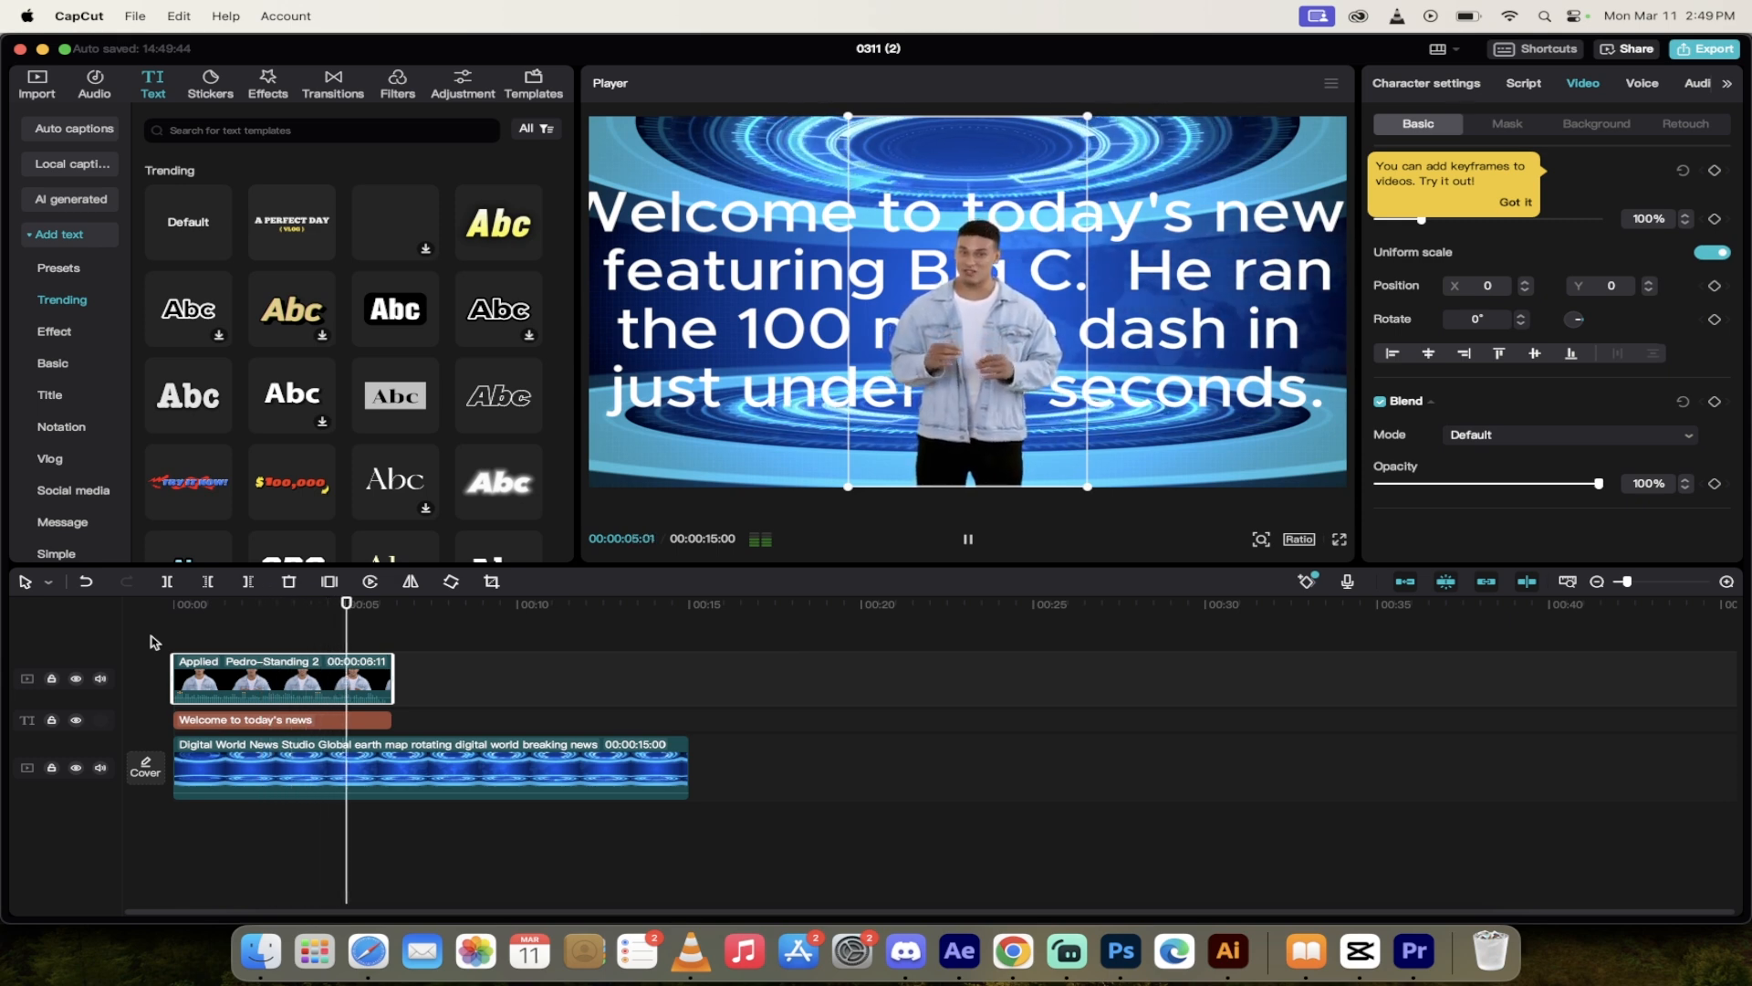
key("space")
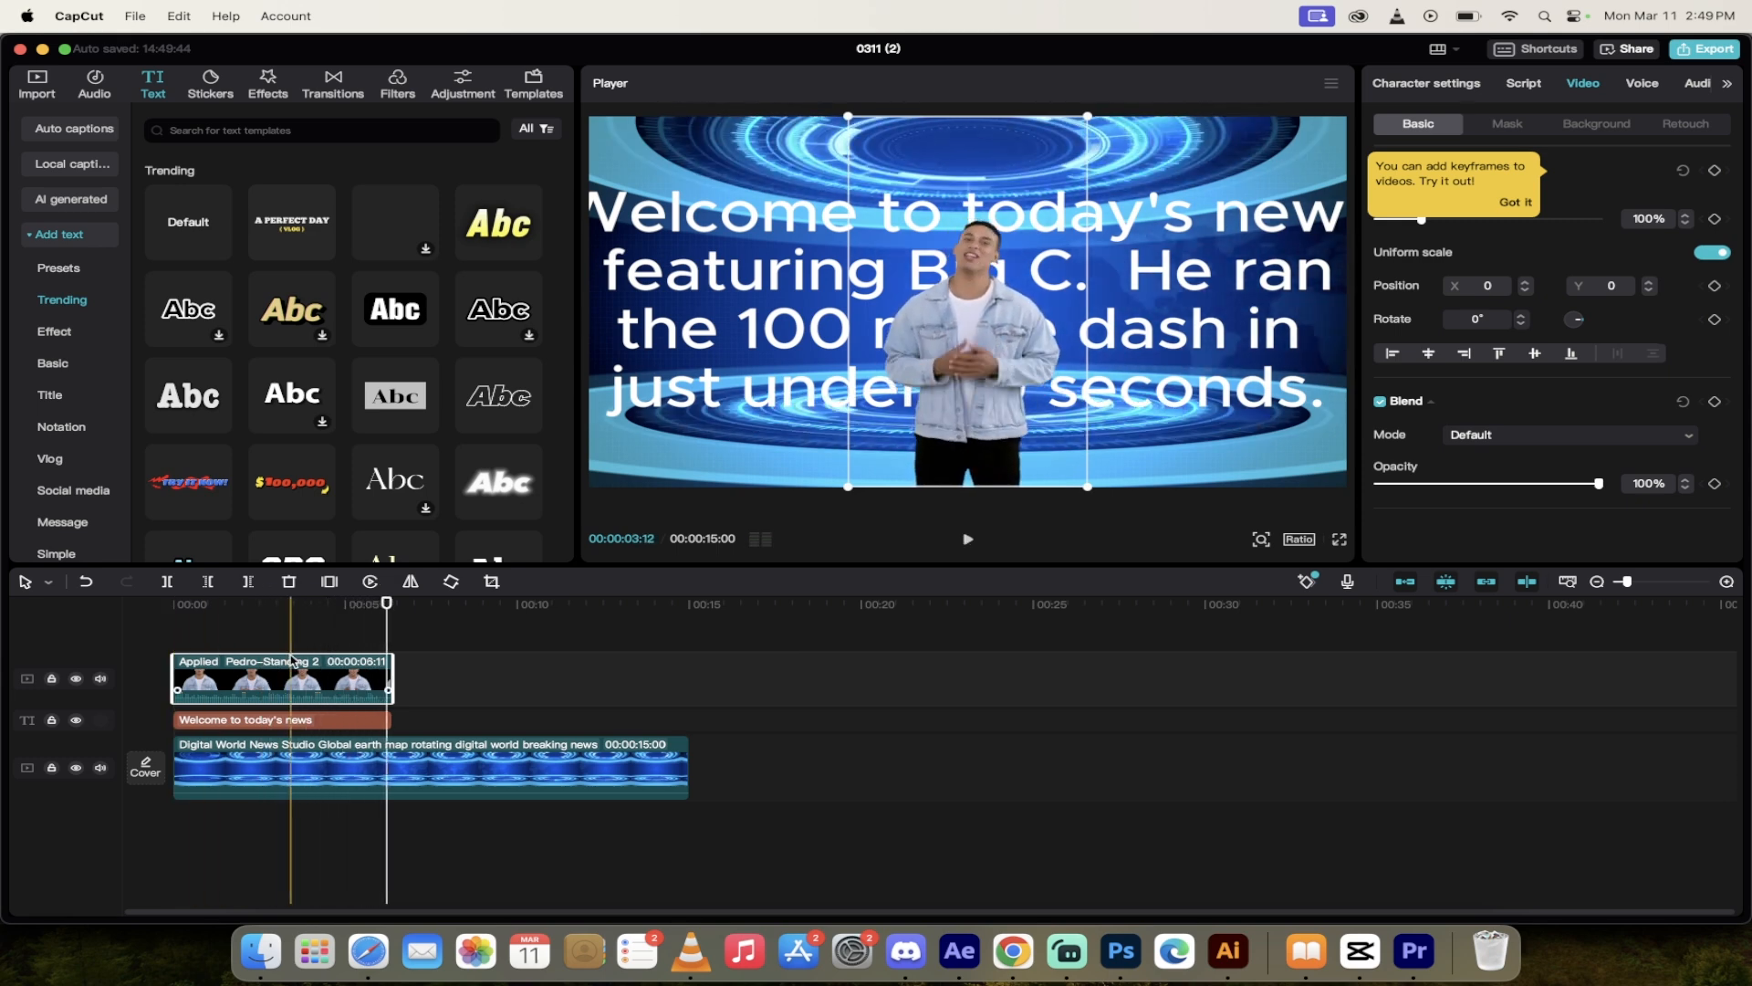
left_click_drag(387, 602, 151, 603)
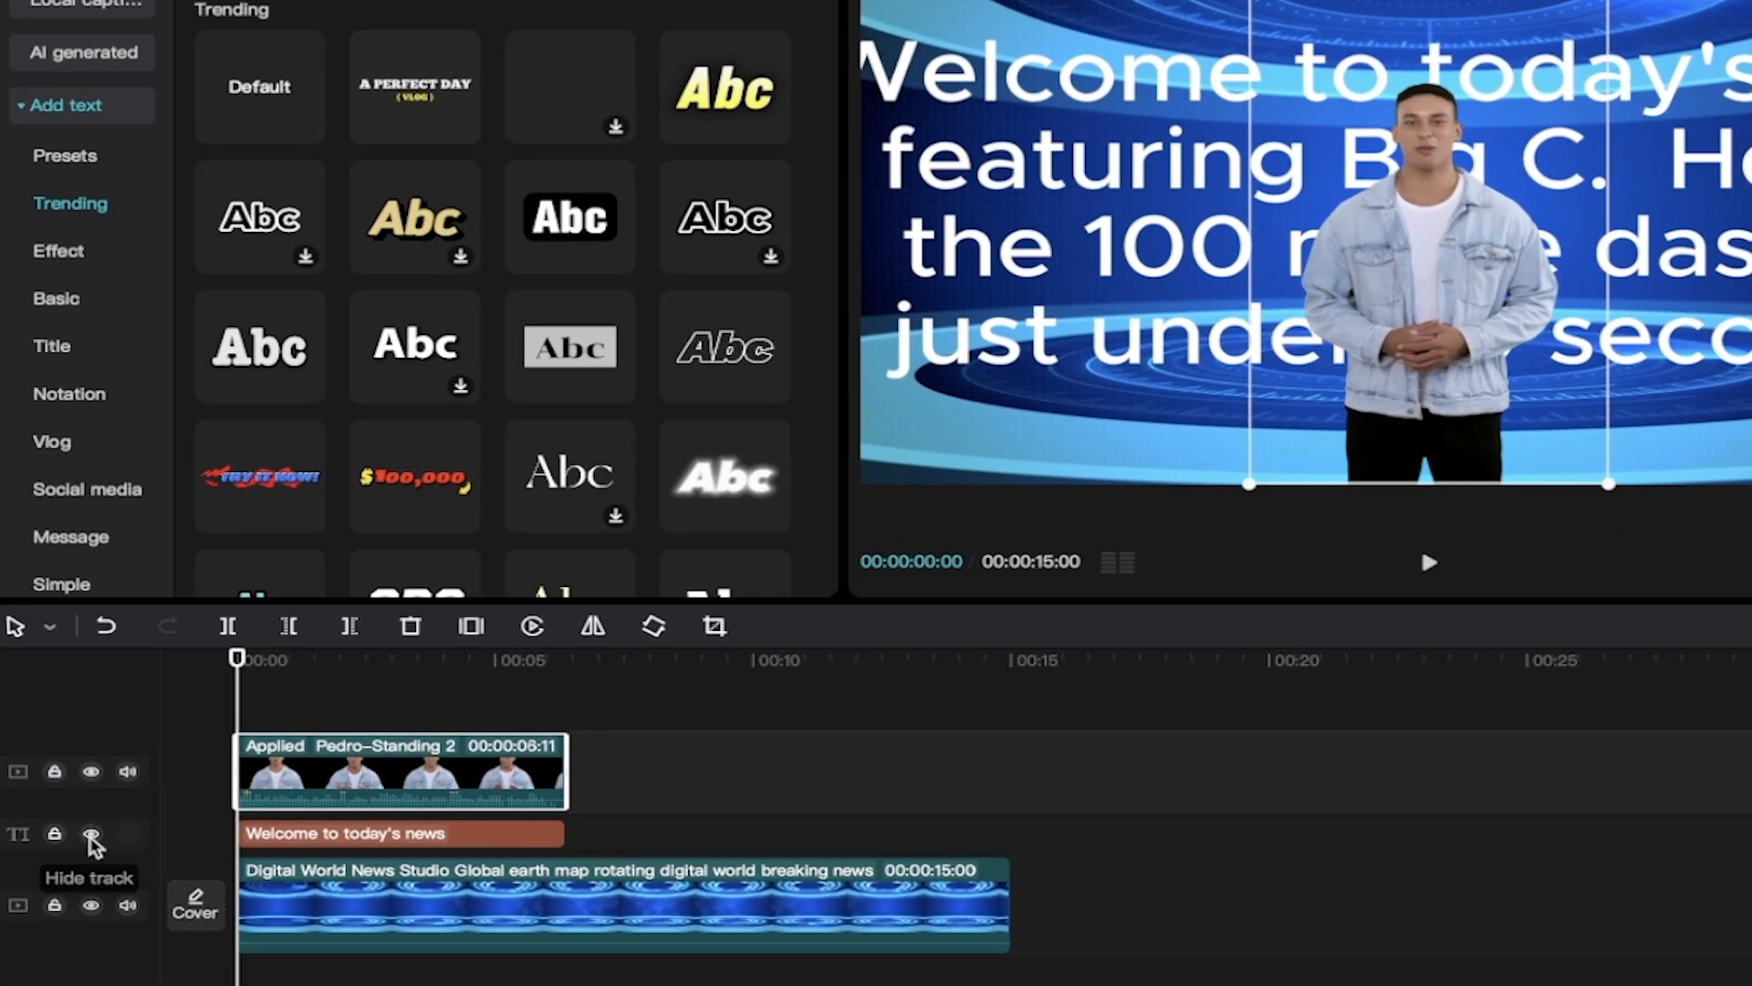
Step: Hide the text track so the script does not cover the picture, and play part of the video to check it
left_click(92, 835)
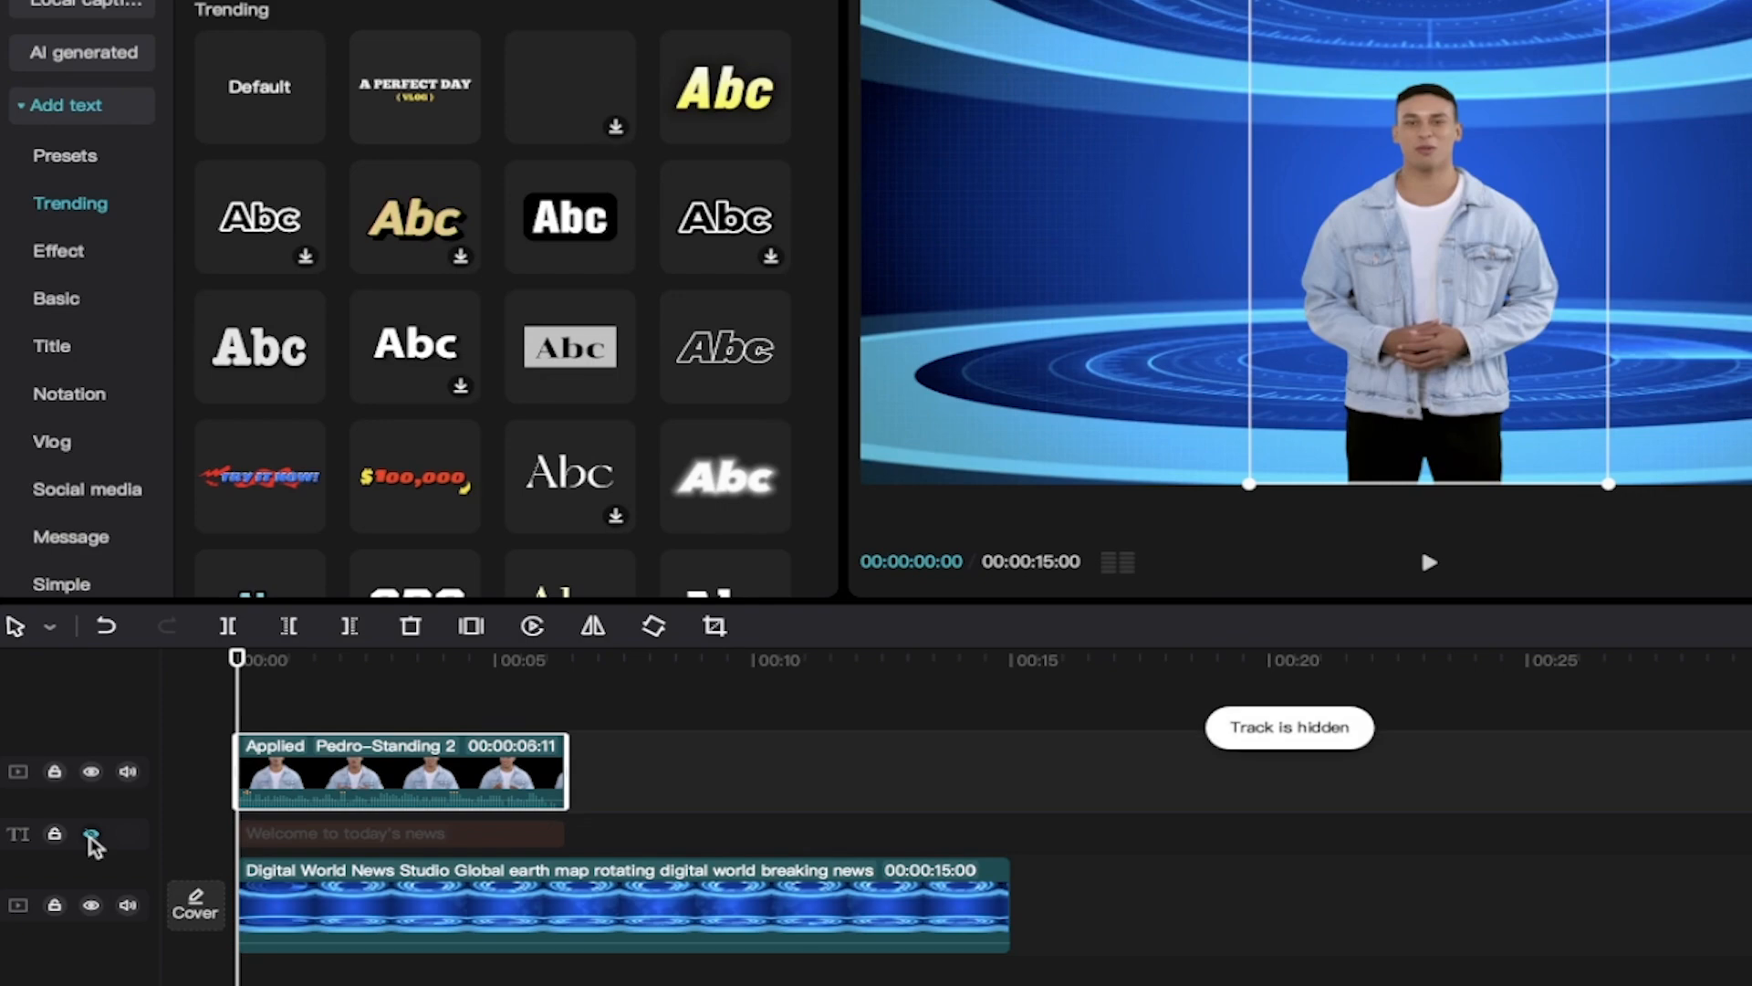
key("space")
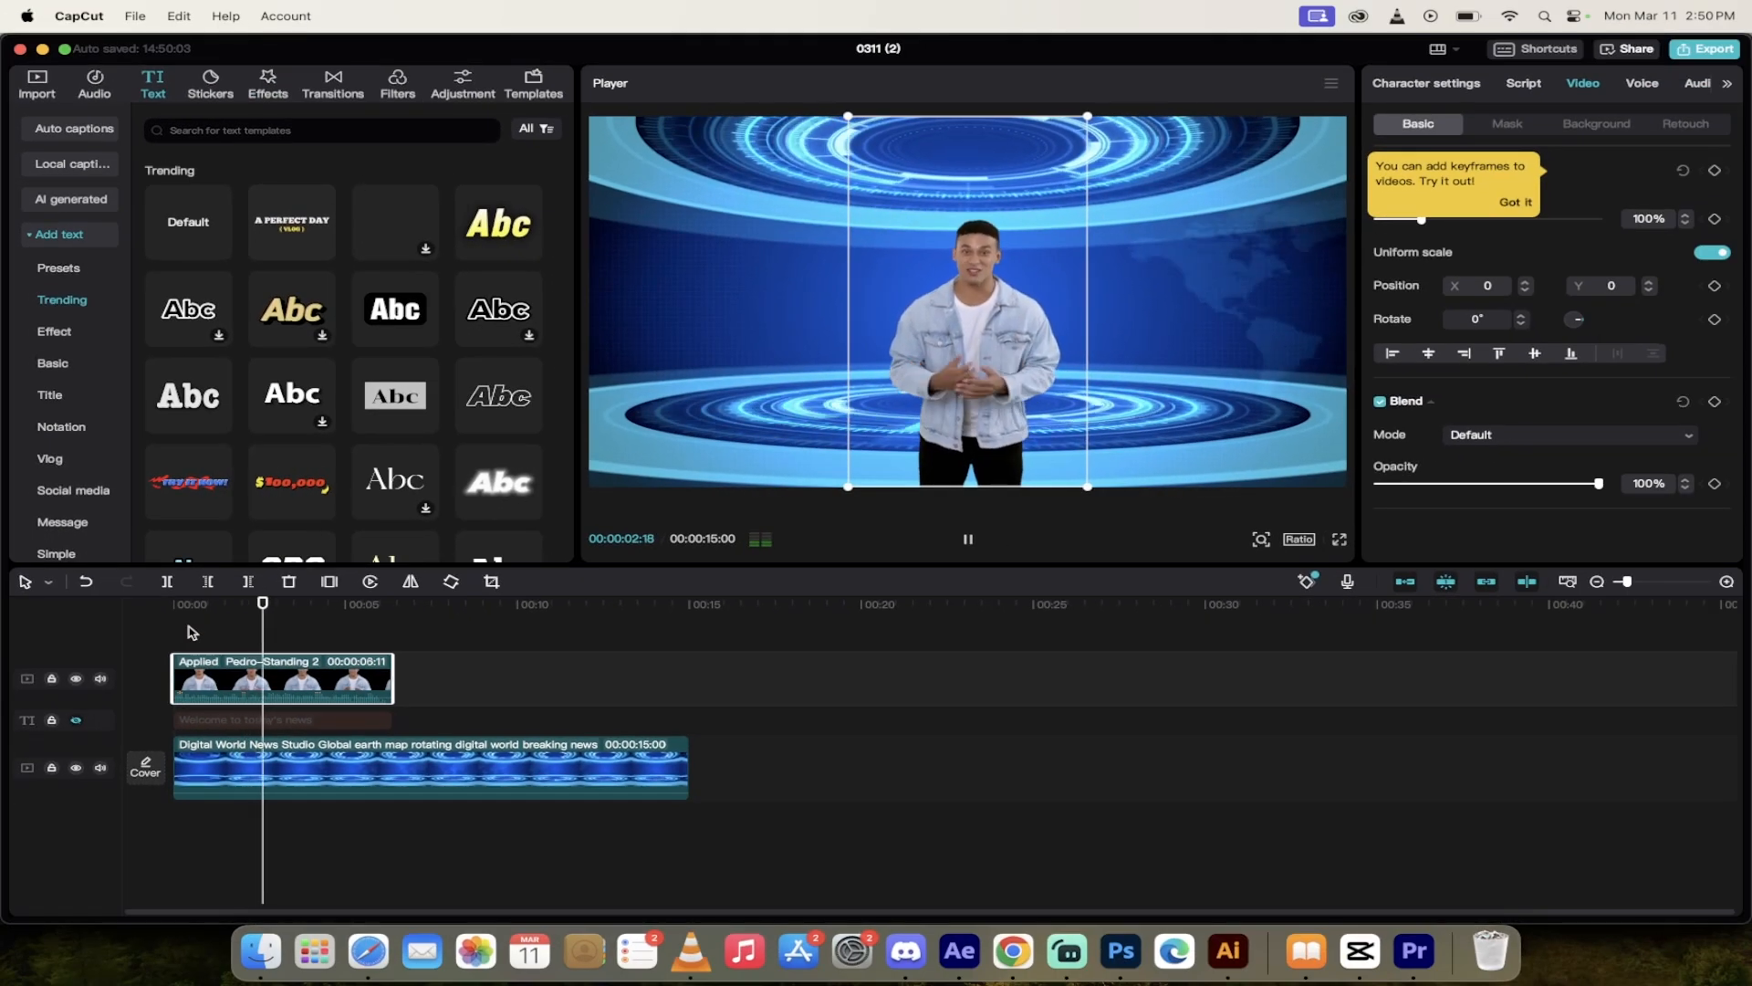
key("space")
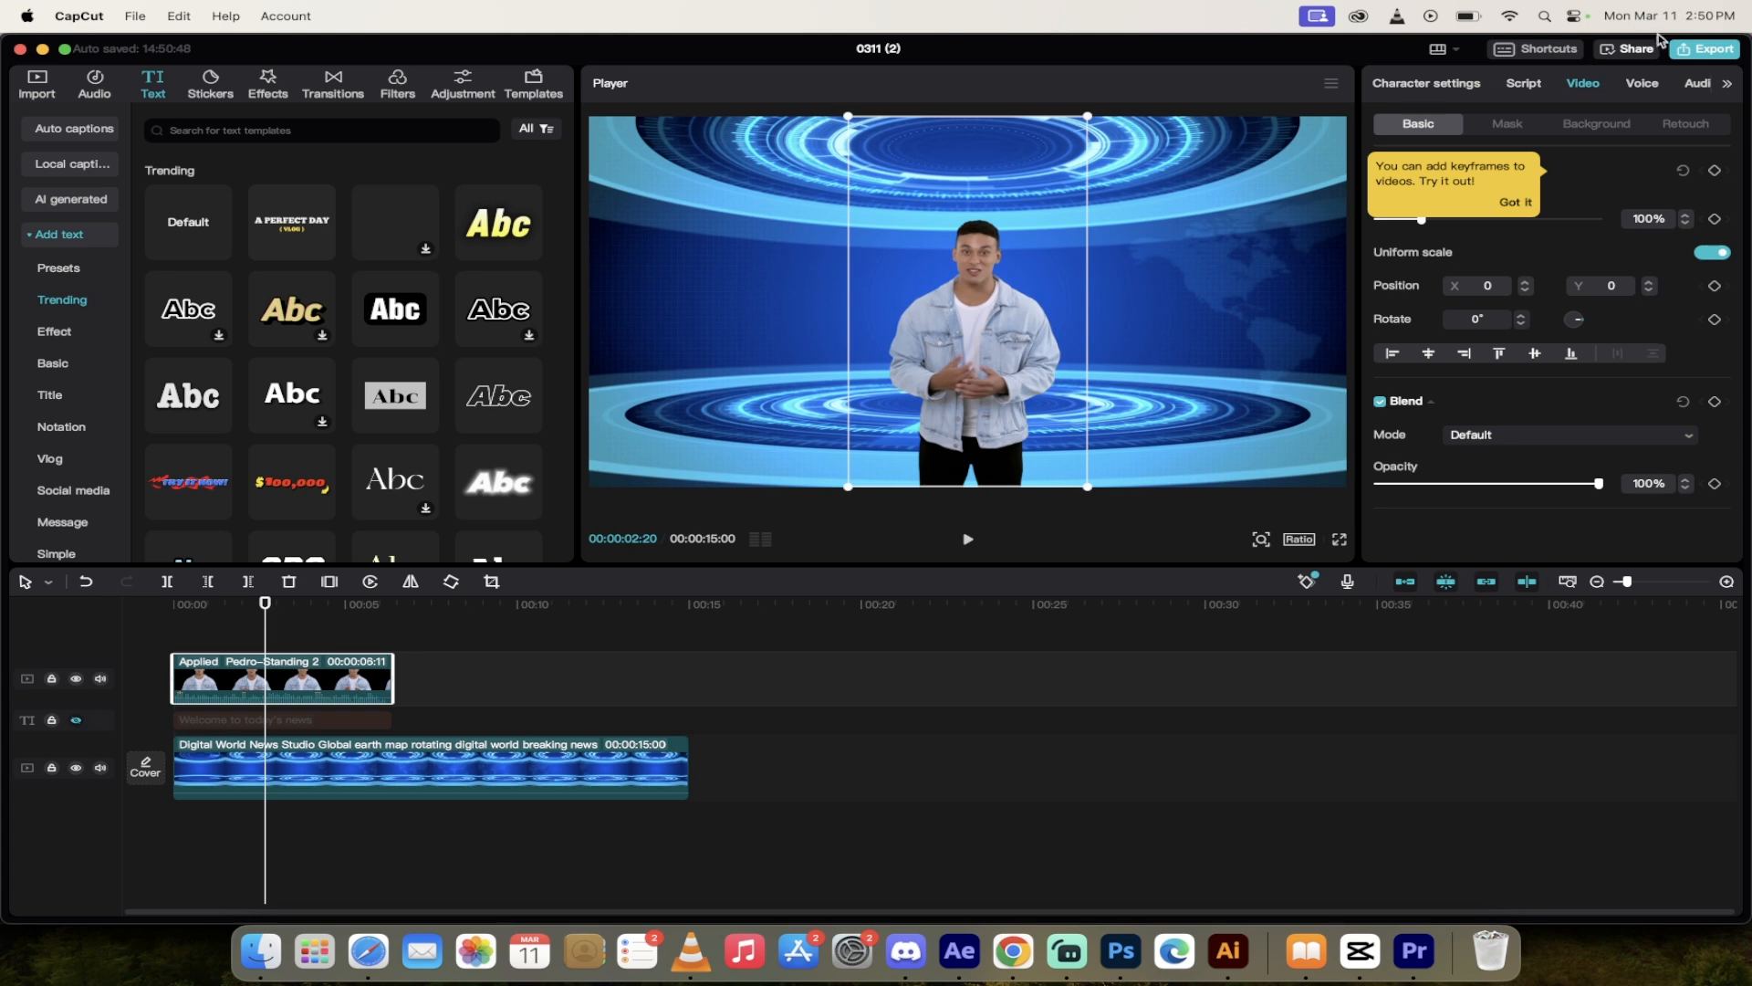
Step: Export the video at 1080P resolution as an H.264 mp4 at 30fps with the recommended bit rate
left_click(1703, 50)
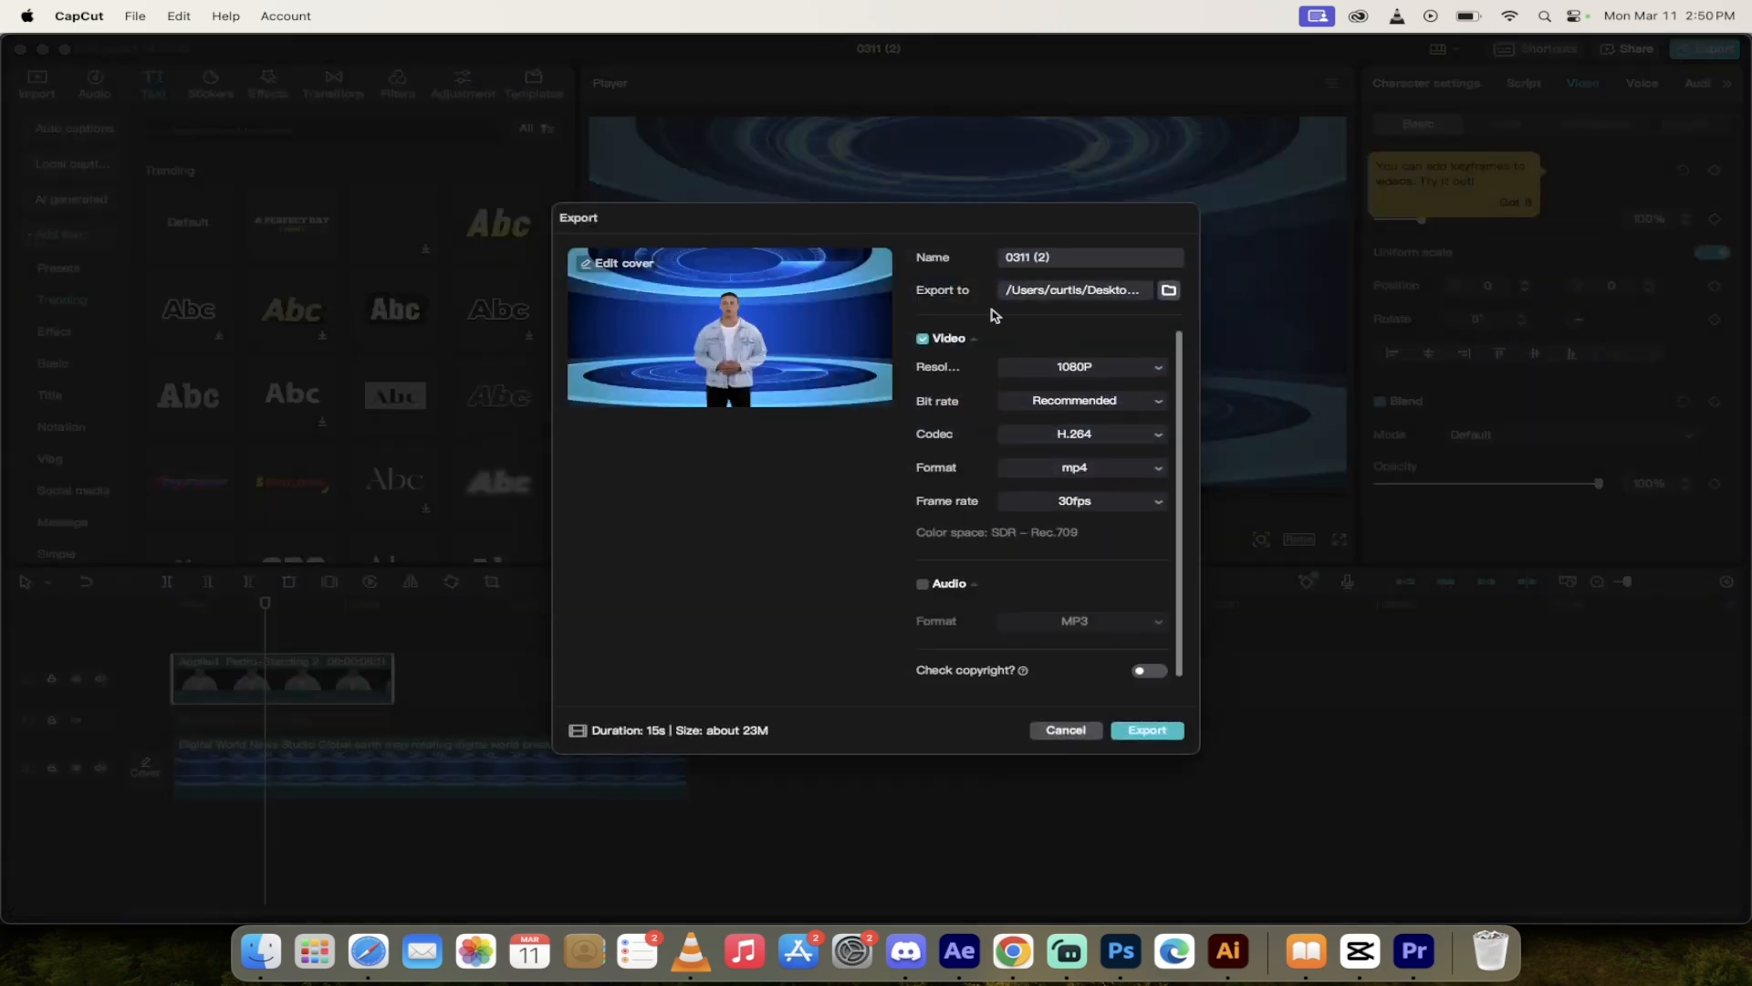
left_click(1097, 372)
left_click(1098, 375)
left_click(1123, 726)
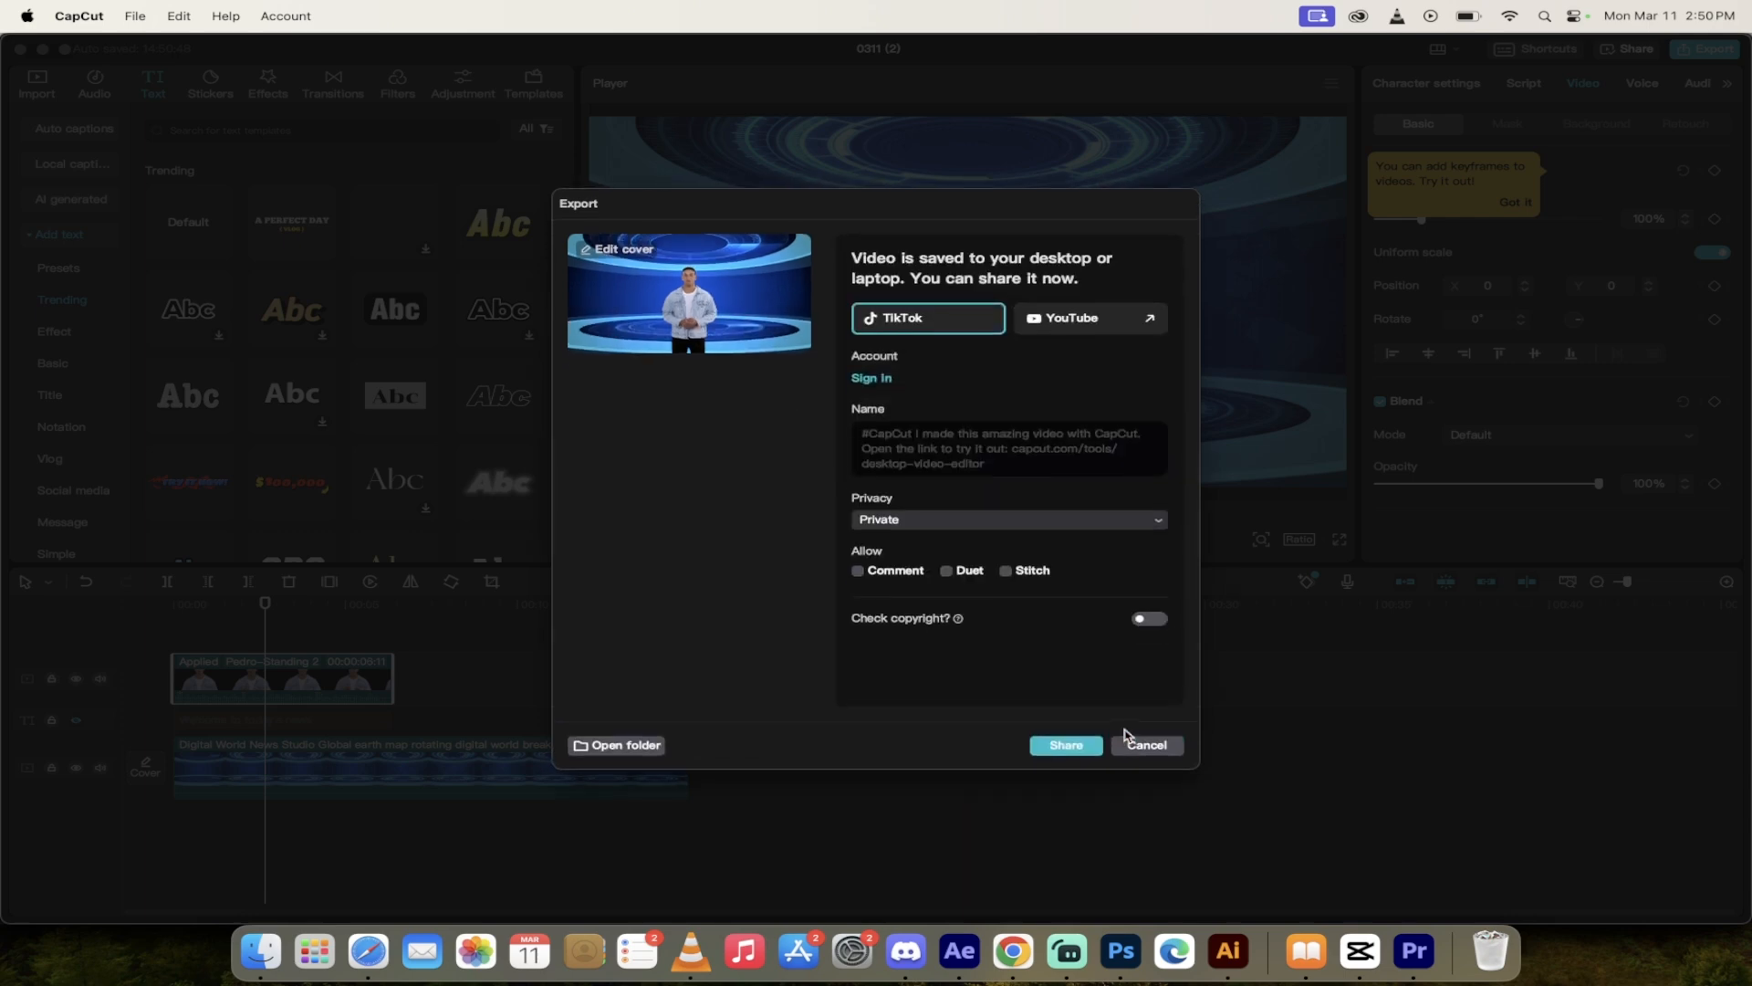